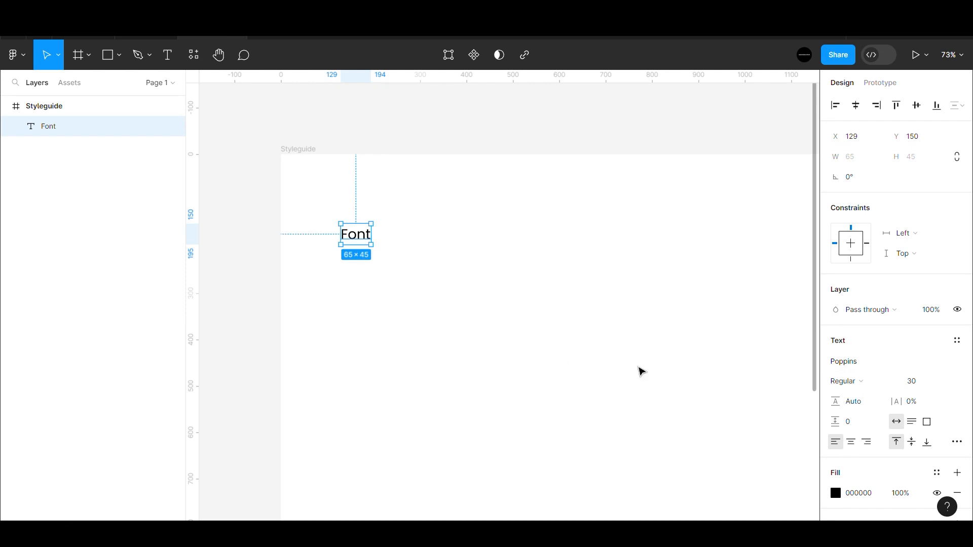
- Make the Font label SemiBold
{"action": "left_click", "coordinate": [856, 383]}
{"action": "left_click", "coordinate": [859, 319]}
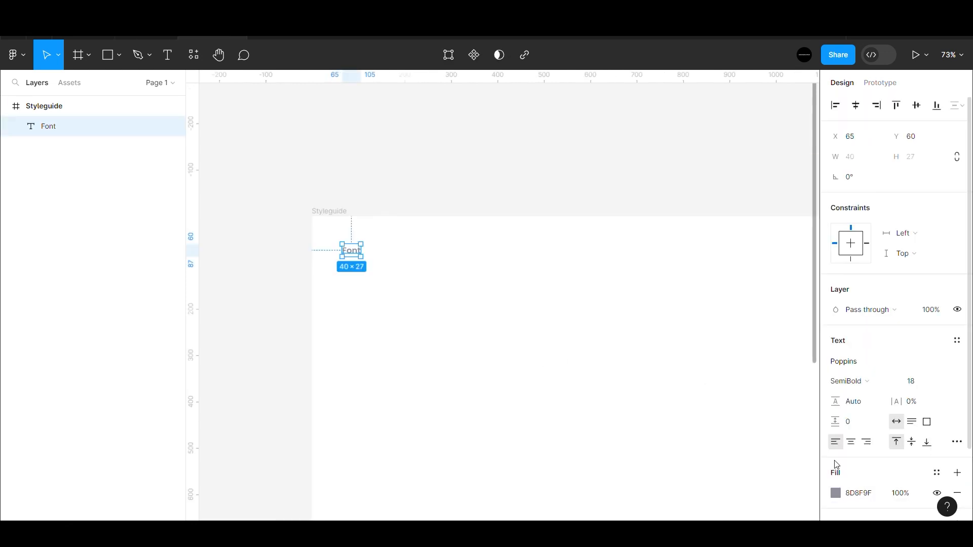
{"action": "left_click", "coordinate": [614, 223]}
- Duplicate the Font label below itself, retype it as Poppins and set its size to 30
{"action": "left_click", "coordinate": [358, 251]}
{"action": "key", "text": "ctrl+d"}
{"action": "left_click_drag", "start_coordinate": [357, 258], "coordinate": [354, 272]}
{"action": "double_click", "coordinate": [350, 273]}
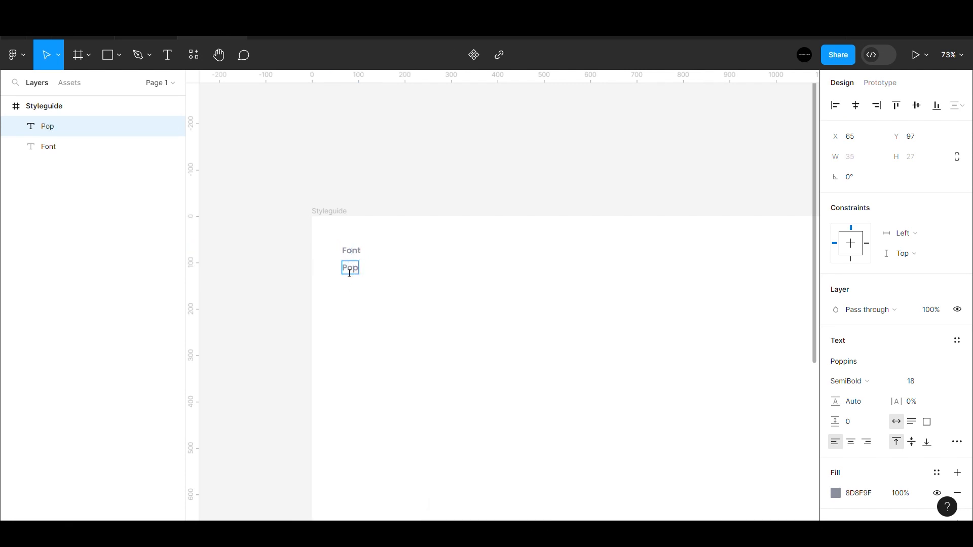
{"action": "key", "text": "Escape"}
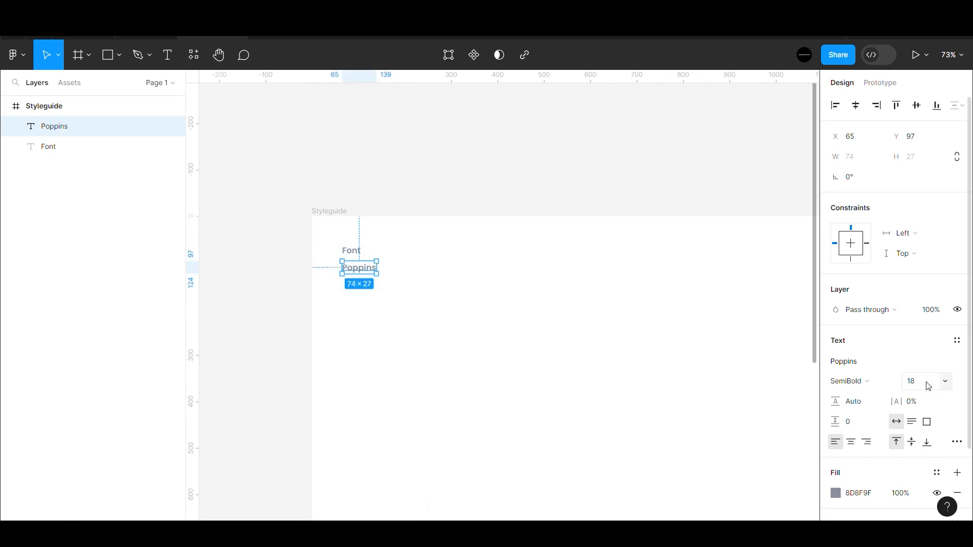
{"action": "type", "text": "30"}
{"action": "key", "text": "Return"}
- Make the Poppins text black and add a Button heading beneath it
{"action": "left_click", "coordinate": [836, 493]}
{"action": "left_click", "coordinate": [589, 246]}
{"action": "type", "text": "utton"}
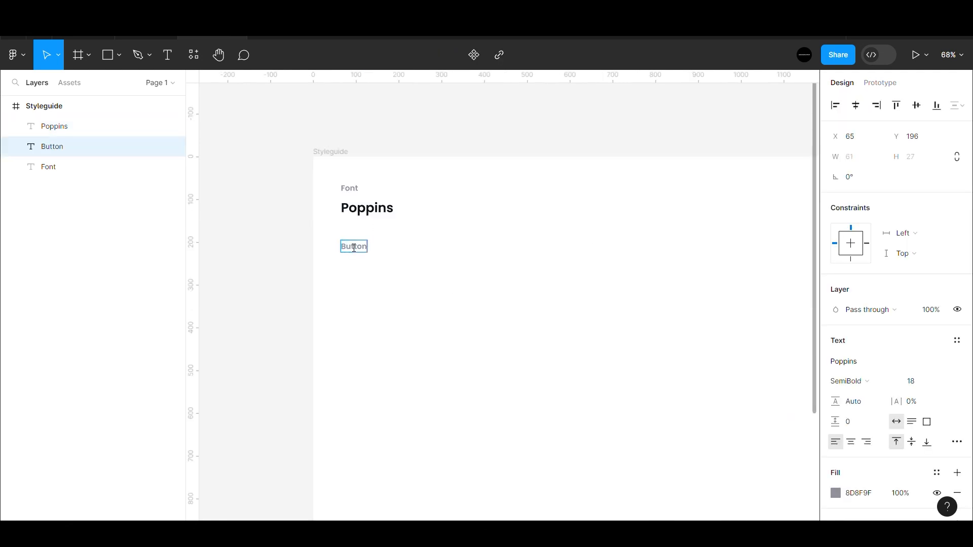
{"action": "key", "text": "Escape"}
{"action": "left_click", "coordinate": [304, 292]}
- Draw a 96×40 rectangle directly under the Button heading
{"action": "key", "text": "r"}
{"action": "left_click_drag", "start_coordinate": [340, 280], "coordinate": [408, 306]}
{"action": "type", "text": "96"}
{"action": "key", "text": "Return"}
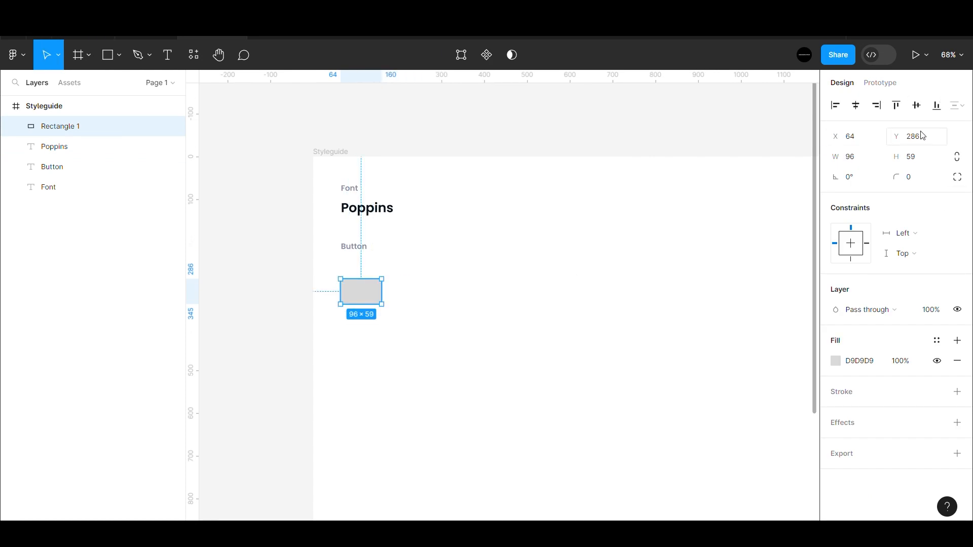
{"action": "type", "text": "40"}
{"action": "key", "text": "Return"}
{"action": "scroll", "coordinate": [382, 308], "scroll_direction": "up", "scroll_amount": 5}
{"action": "left_click_drag", "start_coordinate": [383, 308], "coordinate": [388, 278]}
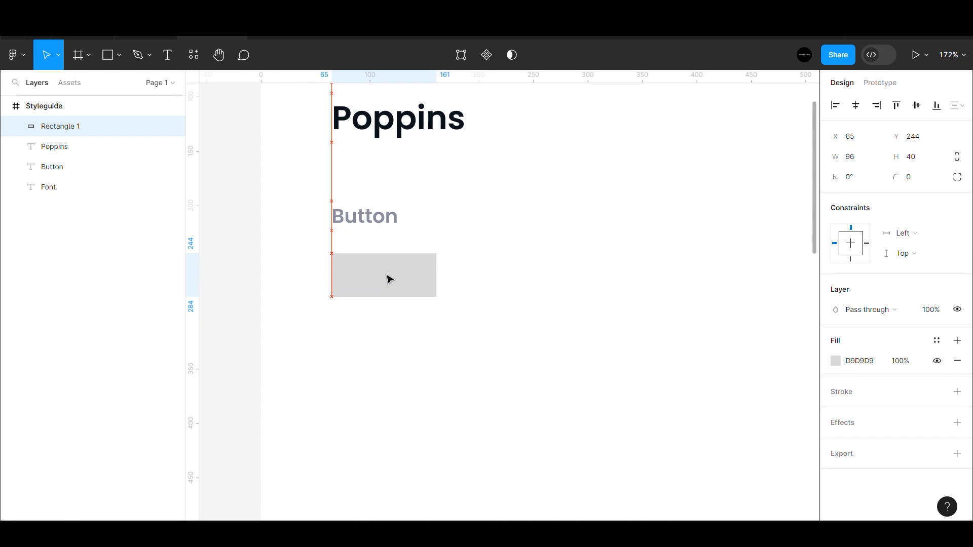
- Add Medium-weight 'Button' text and place it on the grey rectangle
{"action": "left_click", "coordinate": [673, 340]}
{"action": "key", "text": "t"}
{"action": "left_click", "coordinate": [460, 328]}
{"action": "type", "text": "Button"}
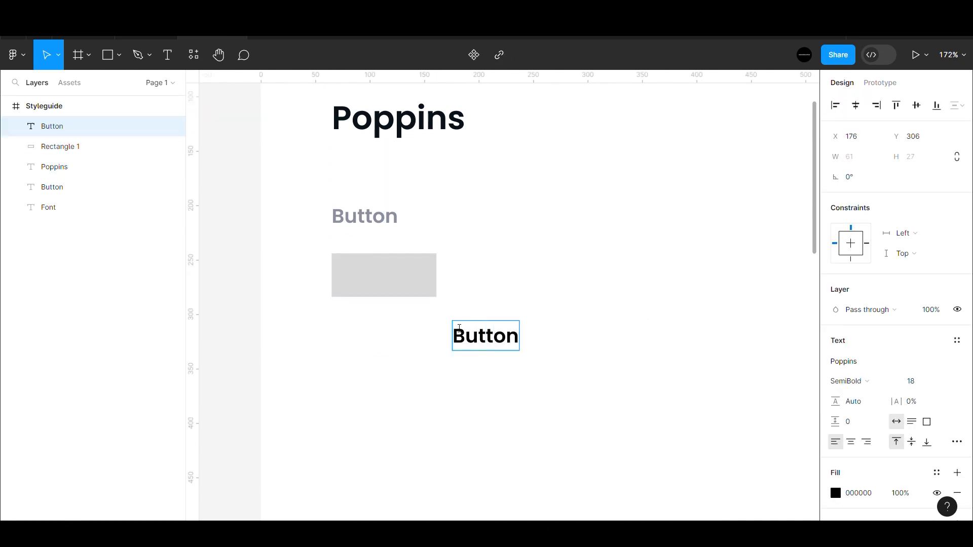
{"action": "key", "text": "Escape"}
{"action": "left_click", "coordinate": [848, 381]}
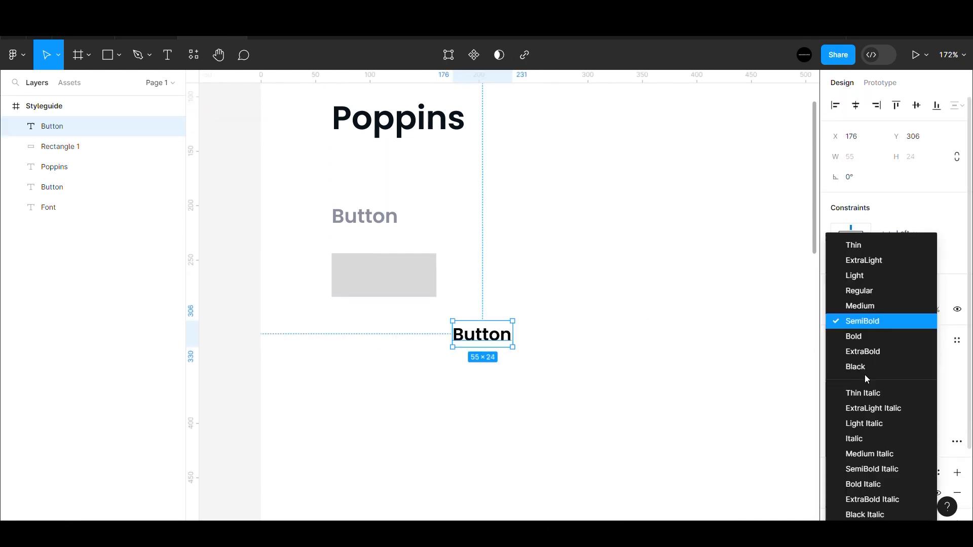
{"action": "left_click", "coordinate": [877, 305]}
{"action": "left_click", "coordinate": [646, 369]}
{"action": "left_click_drag", "start_coordinate": [501, 339], "coordinate": [572, 350]}
{"action": "key", "text": "Escape"}
{"action": "scroll", "coordinate": [388, 283], "scroll_direction": "down", "scroll_amount": 3}
{"action": "scroll", "coordinate": [362, 267], "scroll_direction": "up", "scroll_amount": 4}
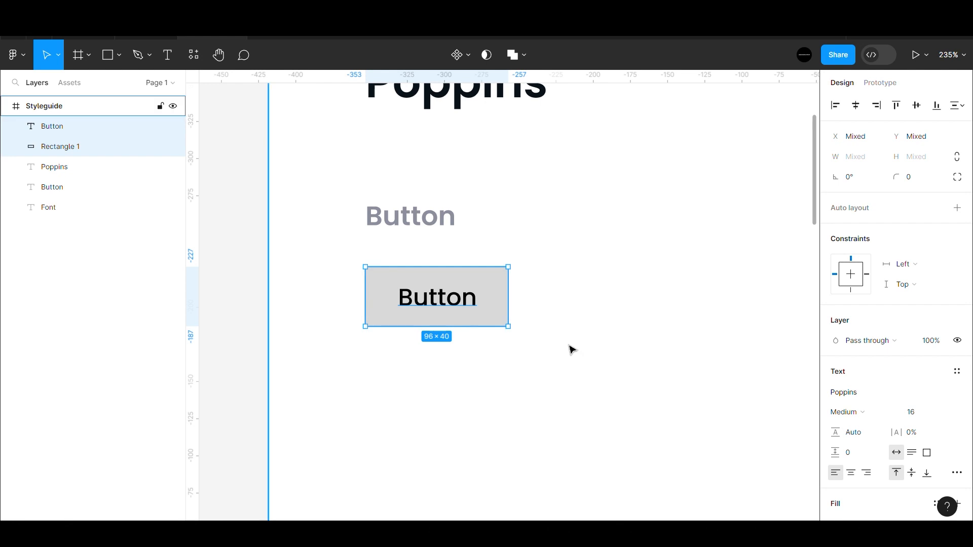
{"action": "key", "text": "ctrl+f"}
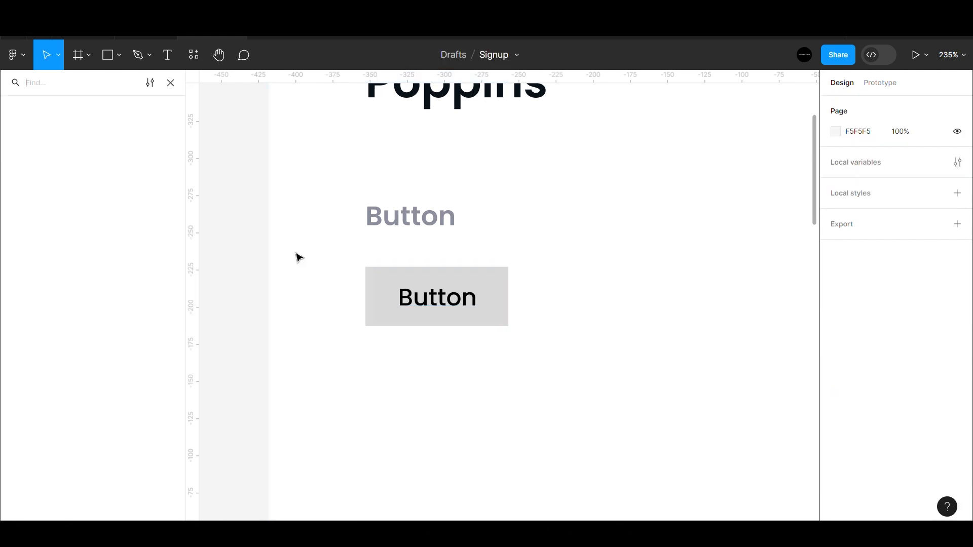
- Group the Button text and rectangle, convert the group to a frame and add auto layout
{"action": "key", "text": "Escape"}
{"action": "left_click_drag", "start_coordinate": [351, 271], "coordinate": [566, 358]}
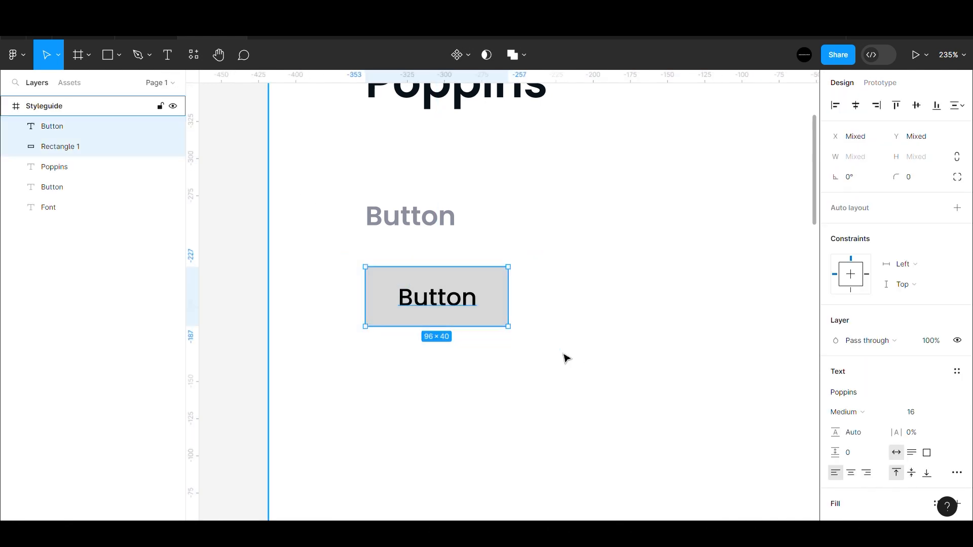
{"action": "key", "text": "ctrl+g"}
{"action": "right_click", "coordinate": [95, 126]}
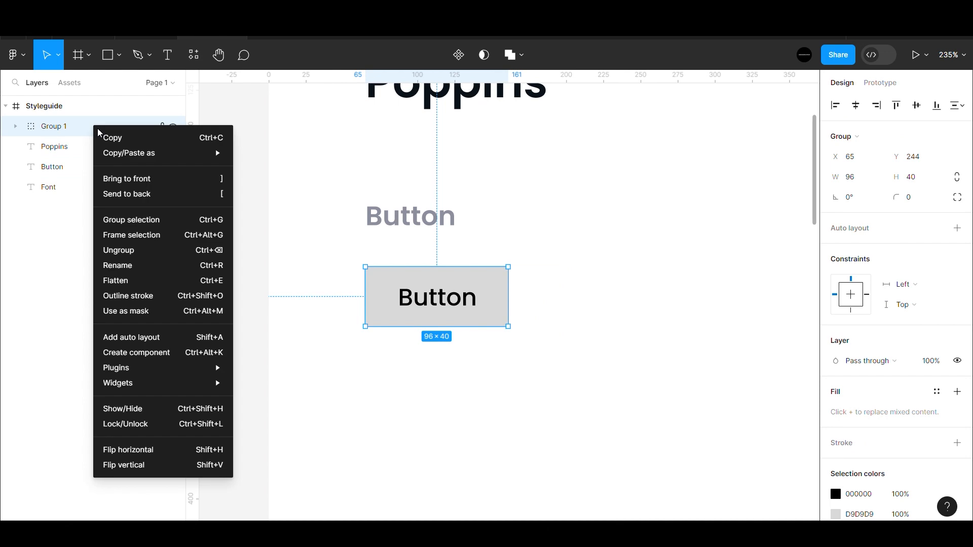
{"action": "left_click", "coordinate": [141, 236]}
{"action": "left_click", "coordinate": [957, 248]}
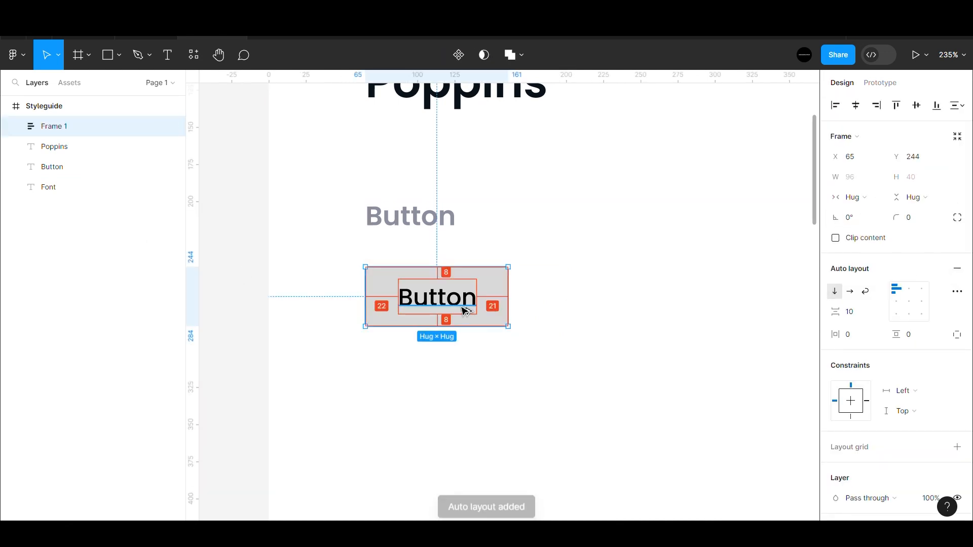
- Fill the button's rectangle with purple 7E56DA
{"action": "left_click", "coordinate": [536, 316]}
{"action": "left_click", "coordinate": [499, 313], "text": "ctrl"}
{"action": "left_click", "coordinate": [865, 370]}
{"action": "type", "text": "7E56DA"}
{"action": "key", "text": "Return"}
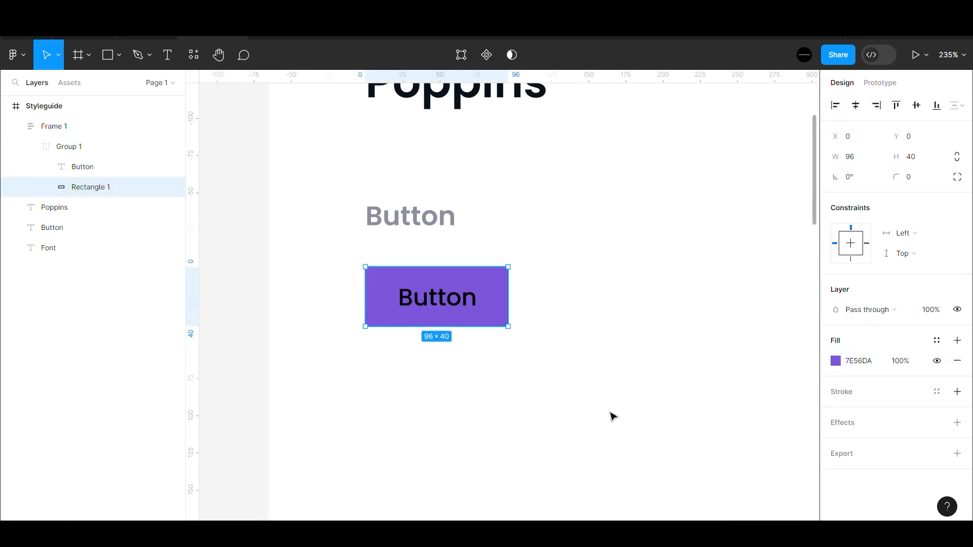
- Make the Button text white and duplicate the purple button
{"action": "left_click", "coordinate": [454, 302]}
{"action": "left_click", "coordinate": [835, 490]}
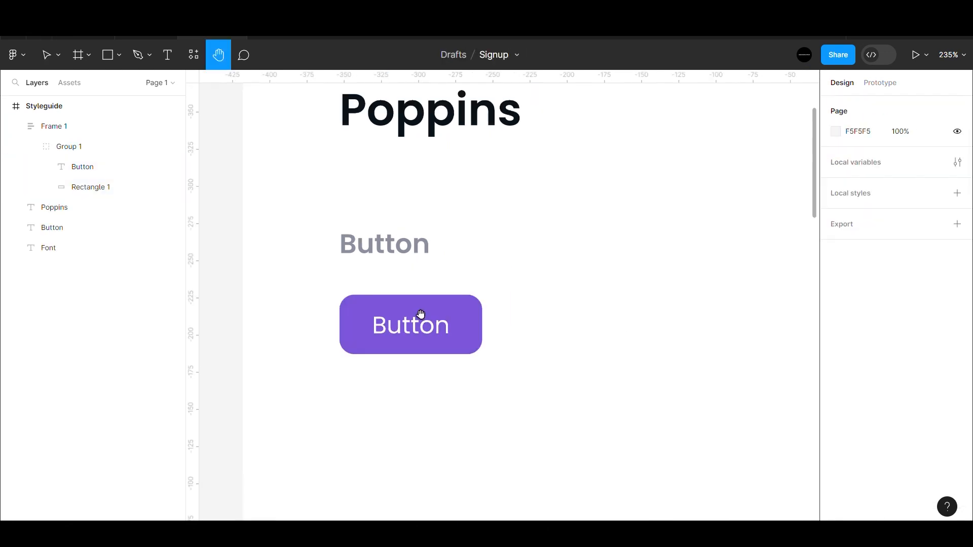
{"action": "scroll", "coordinate": [426, 316], "scroll_direction": "down", "scroll_amount": 3}
{"action": "key", "text": "v"}
{"action": "left_click", "coordinate": [431, 317]}
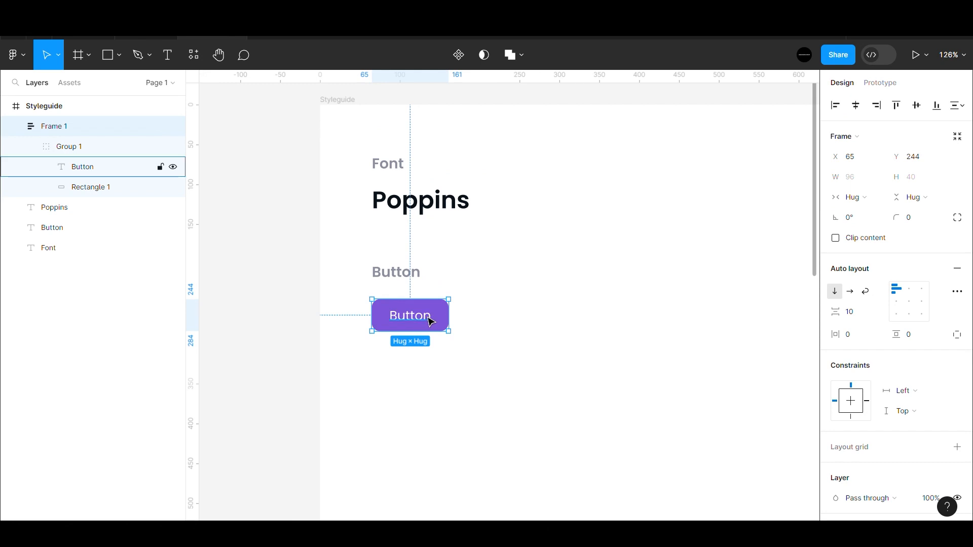
{"action": "key", "text": "ctrl+d"}
- Place the button copy to the right of the original and give it purple text
{"action": "left_click_drag", "start_coordinate": [410, 322], "coordinate": [496, 319]}
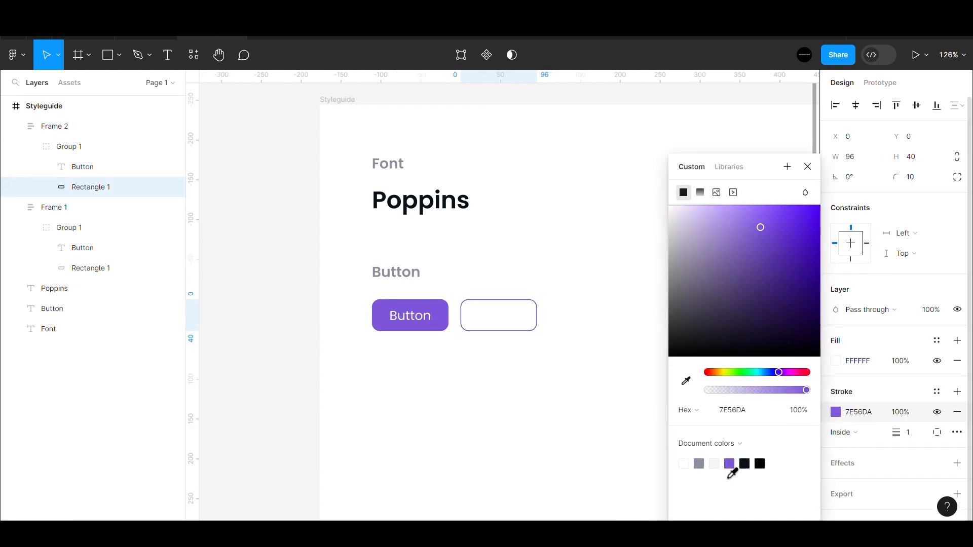
{"action": "left_click", "coordinate": [342, 354]}
{"action": "left_click", "coordinate": [507, 321], "text": "ctrl"}
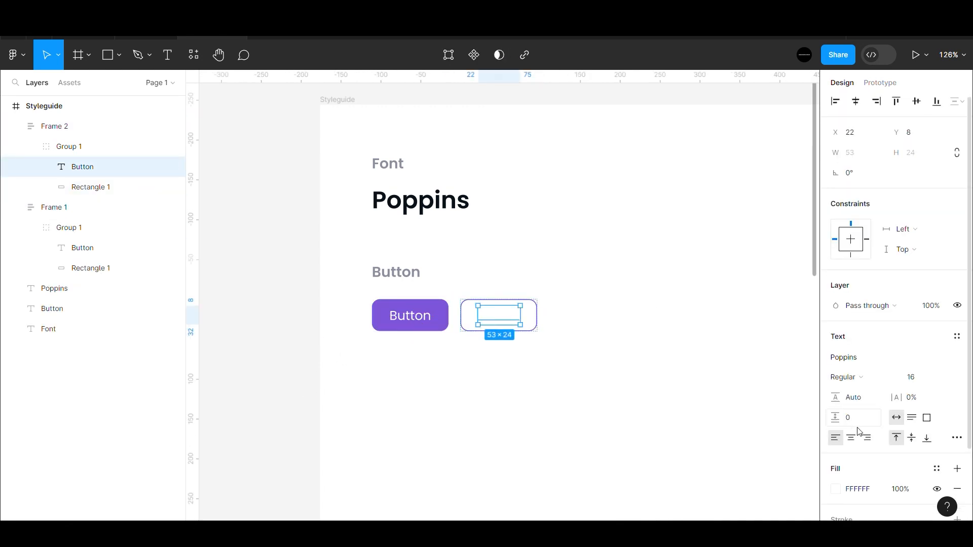
{"action": "scroll", "coordinate": [858, 426], "scroll_direction": "down", "scroll_amount": 2}
{"action": "left_click", "coordinate": [836, 393]}
{"action": "left_click_drag", "start_coordinate": [733, 330], "coordinate": [898, 390]}
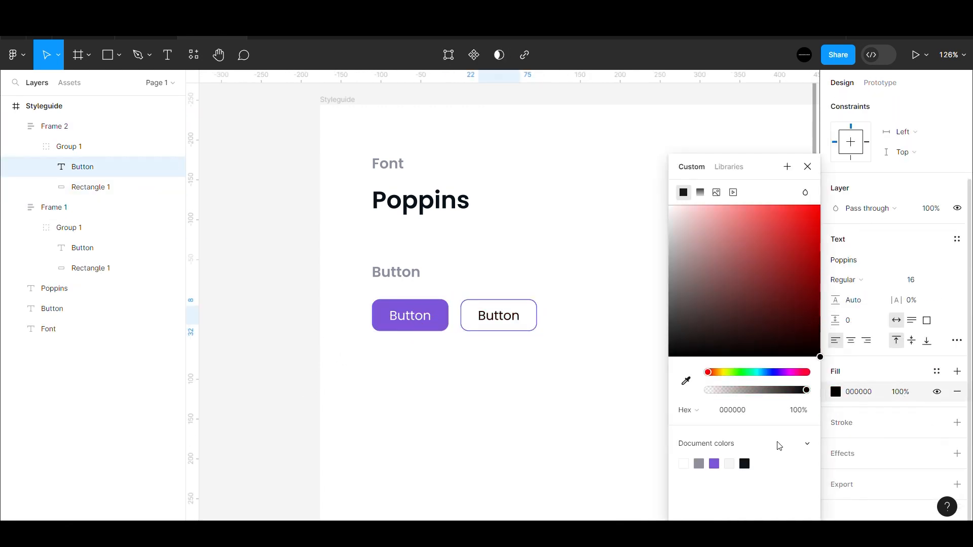
{"action": "left_click", "coordinate": [714, 464]}
{"action": "left_click", "coordinate": [310, 311]}
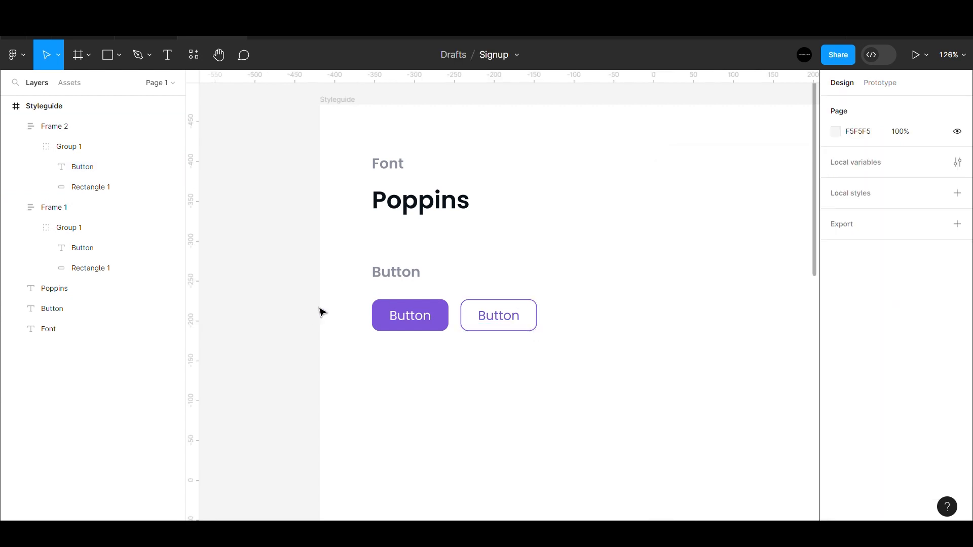
- Rename the heading to Buttons and set both the Font and Buttons headings to Medium
{"action": "left_click", "coordinate": [408, 281]}
{"action": "left_click", "coordinate": [282, 318]}
{"action": "left_click", "coordinate": [282, 318]}
{"action": "left_click", "coordinate": [404, 280]}
{"action": "left_click", "coordinate": [401, 167], "text": "shift"}
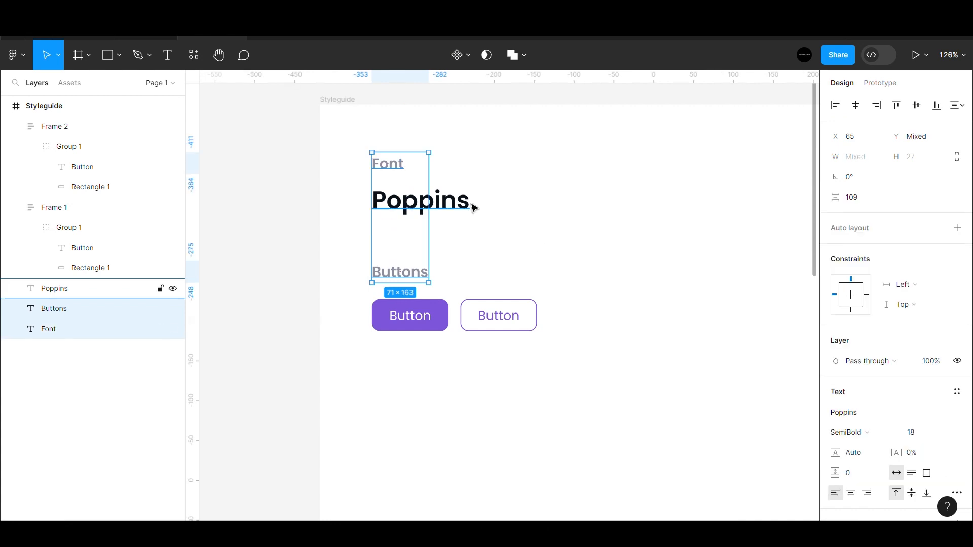
{"action": "left_click", "coordinate": [847, 432]}
{"action": "left_click", "coordinate": [856, 306]}
{"action": "left_click", "coordinate": [300, 306]}
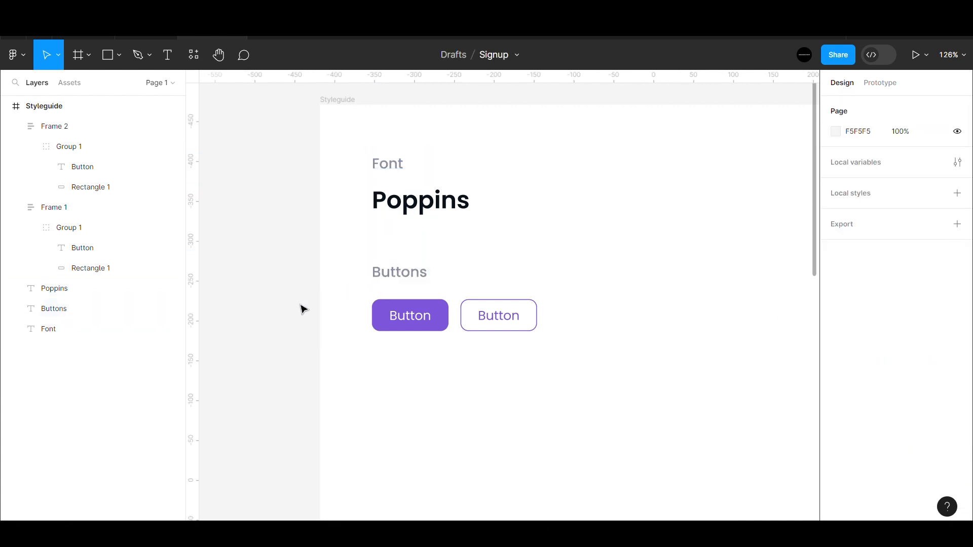
- Copy the Font heading to the right to start a new section heading
{"action": "scroll", "coordinate": [243, 276], "scroll_direction": "down", "scroll_amount": 5}
{"action": "left_click_drag", "start_coordinate": [324, 219], "coordinate": [478, 219]}
{"action": "double_click", "coordinate": [478, 220]}
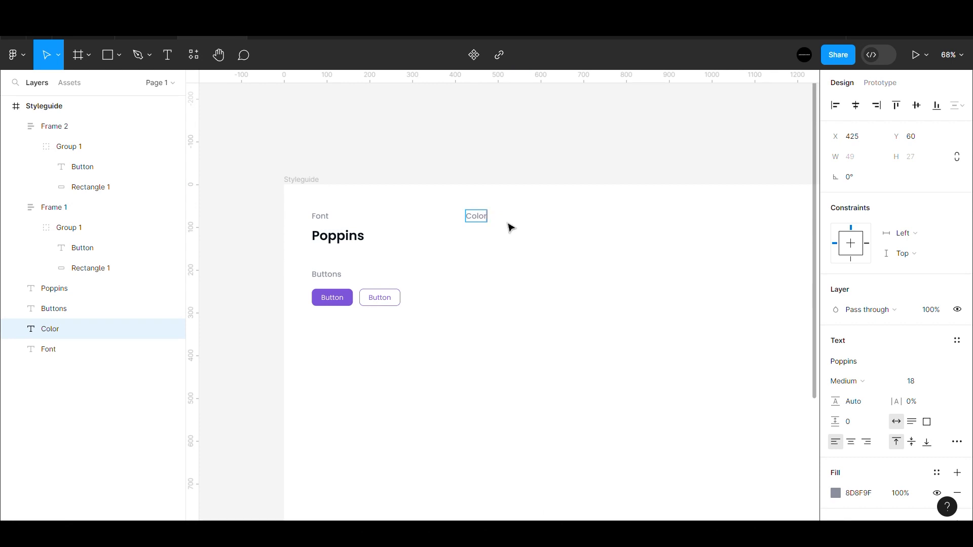
- Name the copied heading Color and draw a swatch rectangle under it, level with Poppins
{"action": "left_click", "coordinate": [532, 167]}
{"action": "left_click", "coordinate": [530, 162]}
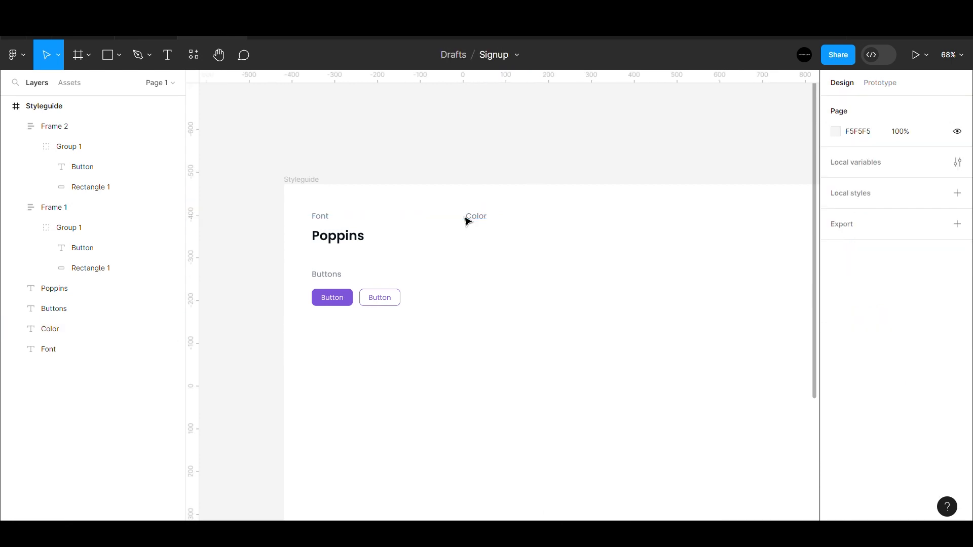
{"action": "key", "text": "o"}
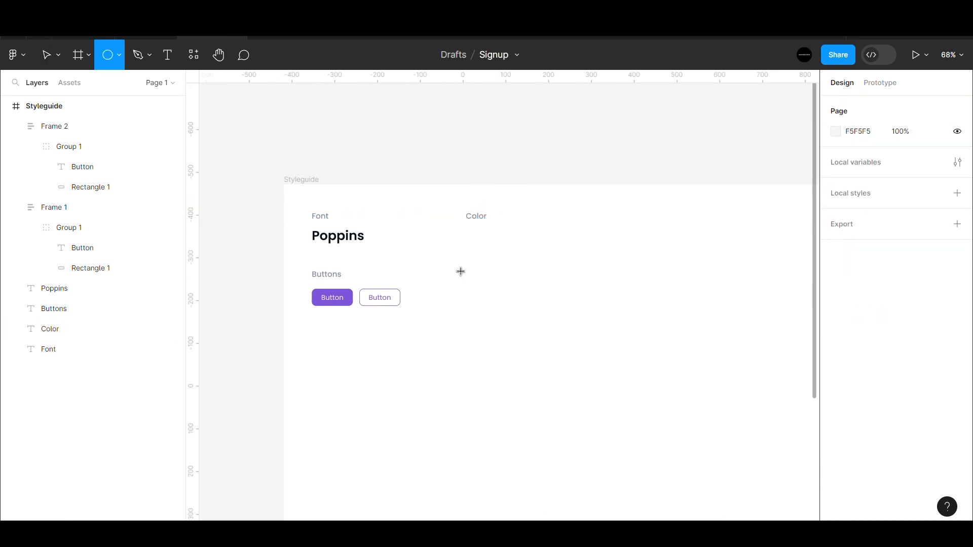
{"action": "mouse_move", "coordinate": [463, 223]}
{"action": "left_mouse_down"}
{"action": "mouse_move", "coordinate": [505, 246]}
{"action": "mouse_move", "coordinate": [490, 253]}
{"action": "left_mouse_up"}
{"action": "scroll", "coordinate": [478, 224], "scroll_direction": "up", "scroll_amount": 2}
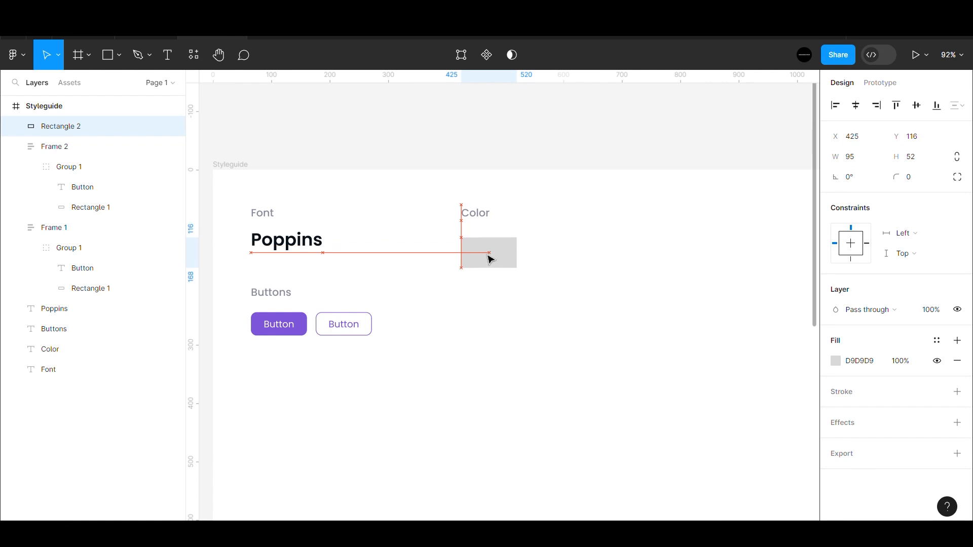
{"action": "left_click", "coordinate": [286, 239]}
{"action": "left_click", "coordinate": [491, 251]}
{"action": "left_click_drag", "start_coordinate": [491, 251], "coordinate": [482, 229]}
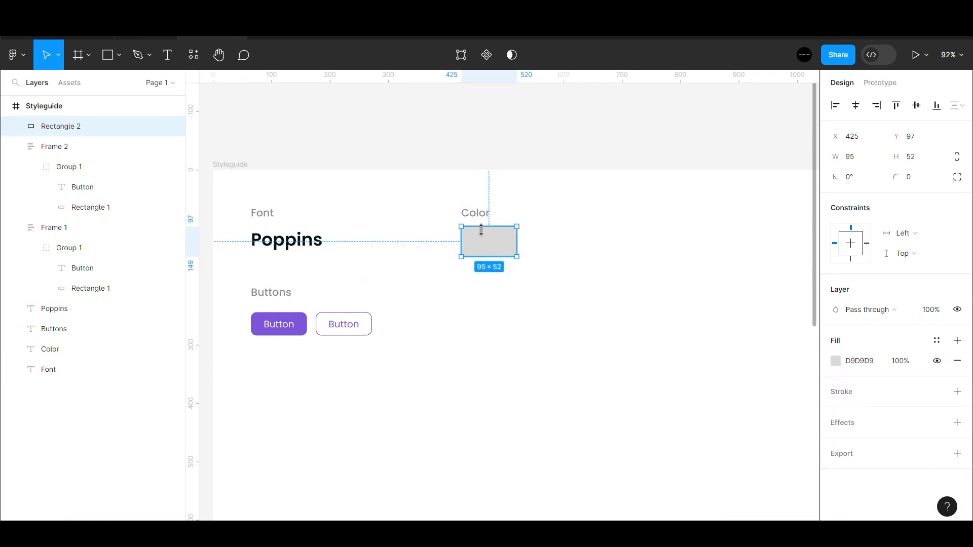
- Resize the grey swatch to 111×52
{"action": "left_click", "coordinate": [485, 292]}
{"action": "scroll", "coordinate": [486, 292], "scroll_direction": "up", "scroll_amount": 3}
{"action": "left_click", "coordinate": [504, 317]}
{"action": "left_click", "coordinate": [553, 197]}
{"action": "left_click_drag", "start_coordinate": [525, 332], "coordinate": [536, 330]}
{"action": "left_click", "coordinate": [527, 319]}
{"action": "left_click", "coordinate": [558, 189]}
{"action": "scroll", "coordinate": [462, 311], "scroll_direction": "down", "scroll_amount": 5}
{"action": "scroll", "coordinate": [456, 315], "scroll_direction": "up", "scroll_amount": 3}
{"action": "scroll", "coordinate": [429, 327], "scroll_direction": "down", "scroll_amount": 2}
{"action": "left_click", "coordinate": [500, 310]}
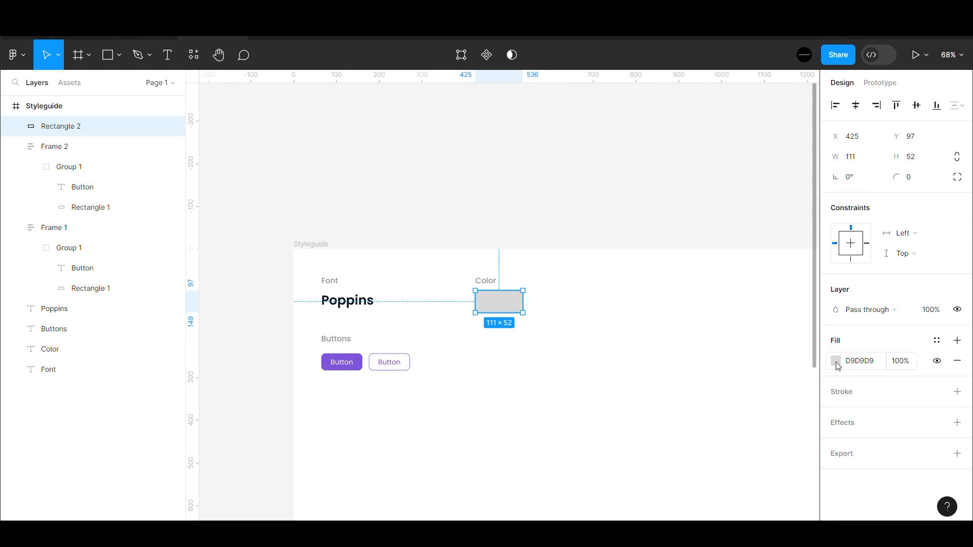
- Rename the heading Colors and fill the swatch with purple 7E56DA
{"action": "double_click", "coordinate": [488, 283]}
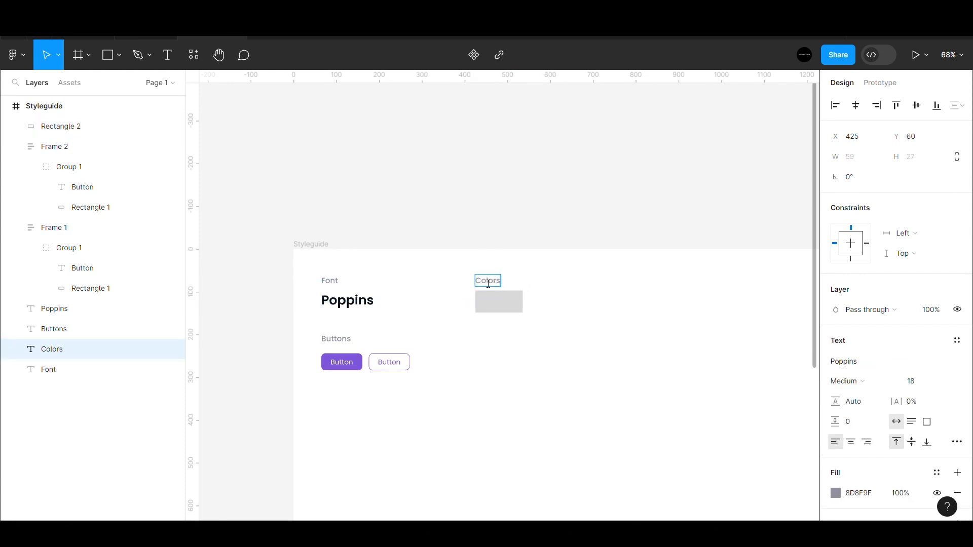
{"action": "left_click", "coordinate": [518, 301]}
{"action": "left_click", "coordinate": [836, 362]}
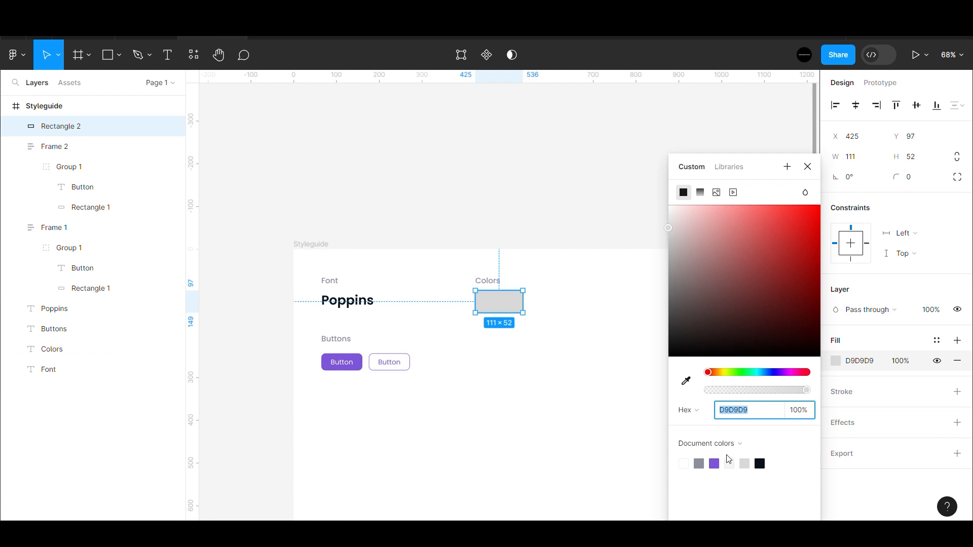
{"action": "left_click", "coordinate": [729, 460]}
{"action": "left_click", "coordinate": [592, 209]}
- Copy the swatch's 7E56DA hex code and paste it as a text label below the swatch
{"action": "scroll", "coordinate": [500, 311], "scroll_direction": "up", "scroll_amount": 5}
{"action": "scroll", "coordinate": [500, 311], "scroll_direction": "down", "scroll_amount": 5}
{"action": "scroll", "coordinate": [500, 312], "scroll_direction": "up", "scroll_amount": 3}
{"action": "left_click", "coordinate": [501, 311]}
{"action": "left_click", "coordinate": [858, 361]}
{"action": "key", "text": "ctrl+c"}
{"action": "left_click", "coordinate": [622, 365]}
{"action": "key", "text": "ctrl+v"}
{"action": "left_click_drag", "start_coordinate": [530, 313], "coordinate": [527, 343]}
- Shrink and align the hex label, then duplicate the swatch and label twice to the right
{"action": "scroll", "coordinate": [522, 347], "scroll_direction": "down", "scroll_amount": 3}
{"action": "left_click", "coordinate": [534, 218]}
{"action": "left_click", "coordinate": [521, 355]}
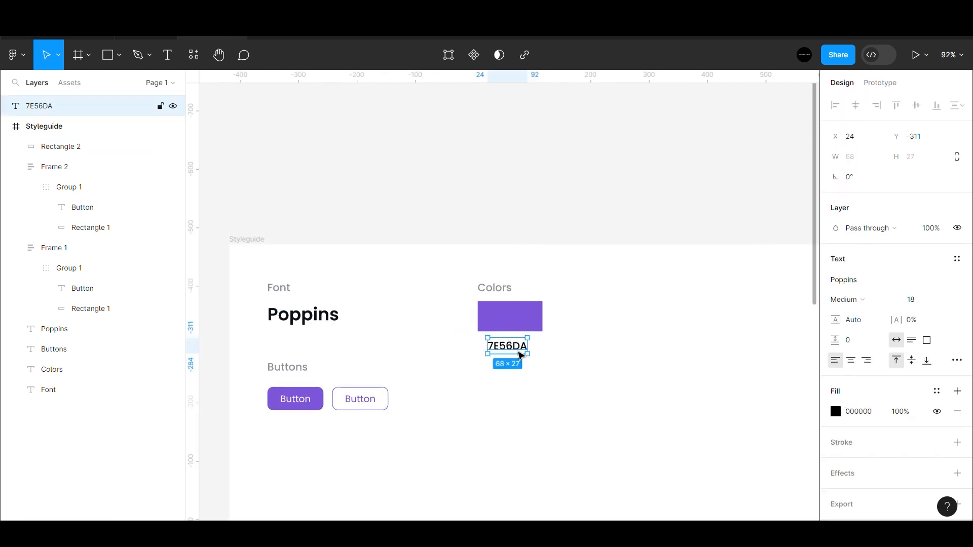
{"action": "left_click", "coordinate": [539, 226]}
{"action": "mouse_move", "coordinate": [521, 338]}
{"action": "left_mouse_down"}
{"action": "mouse_move", "coordinate": [543, 208]}
{"action": "mouse_move", "coordinate": [514, 369]}
{"action": "mouse_move", "coordinate": [514, 347]}
{"action": "left_mouse_up"}
{"action": "left_click", "coordinate": [564, 219]}
{"action": "left_click", "coordinate": [916, 383]}
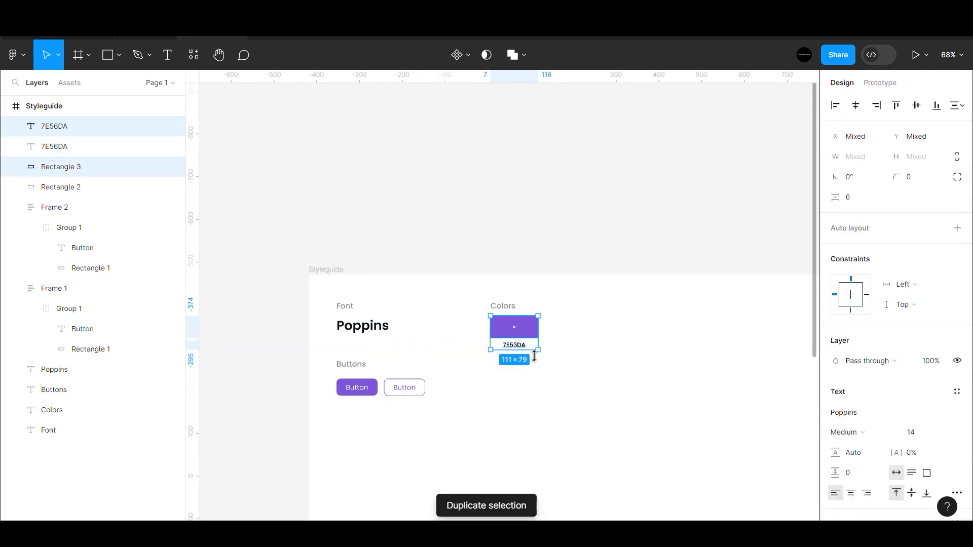
{"action": "left_click_drag", "start_coordinate": [511, 332], "coordinate": [567, 335]}
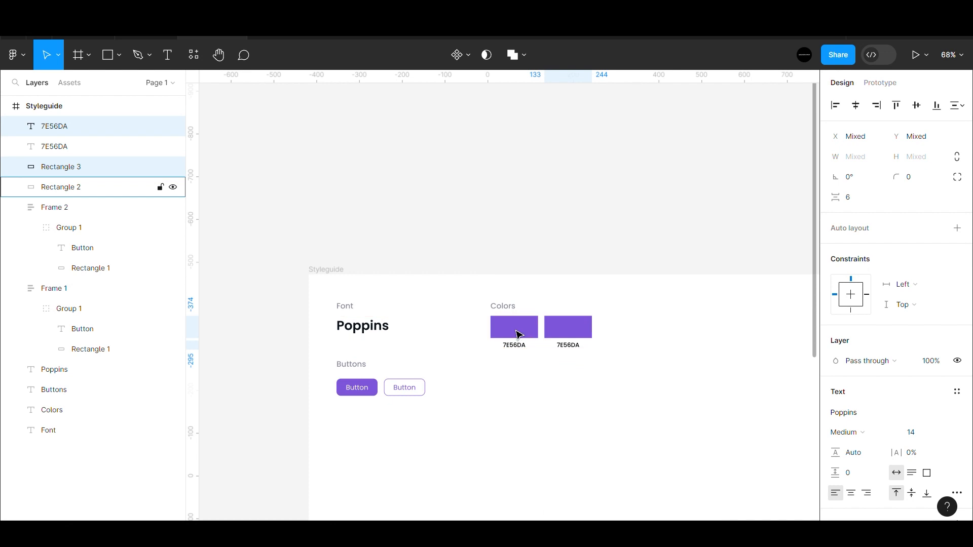
{"action": "key", "text": "ctrl+d"}
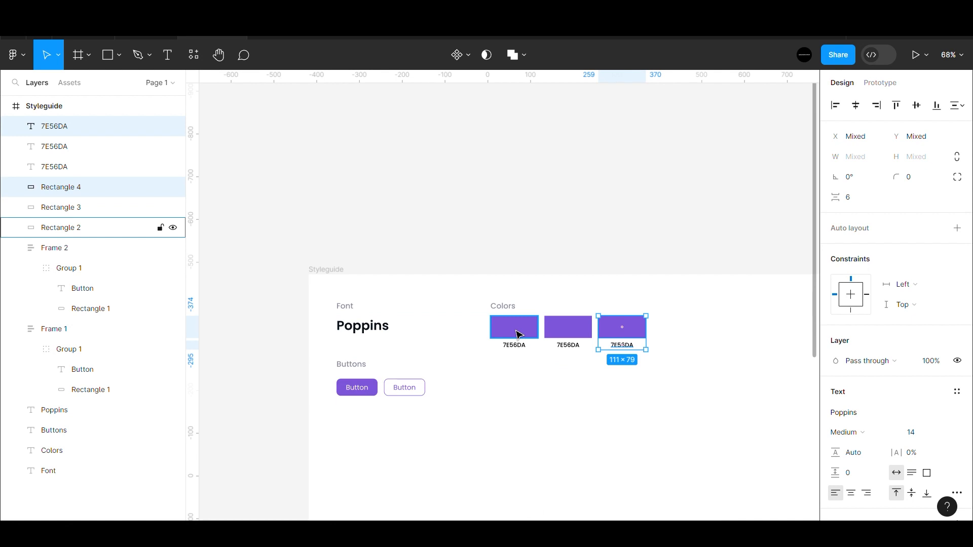
- Copy the Poppins heading's 0A121A colour code and relabel the second swatch with it
{"action": "left_click", "coordinate": [642, 254]}
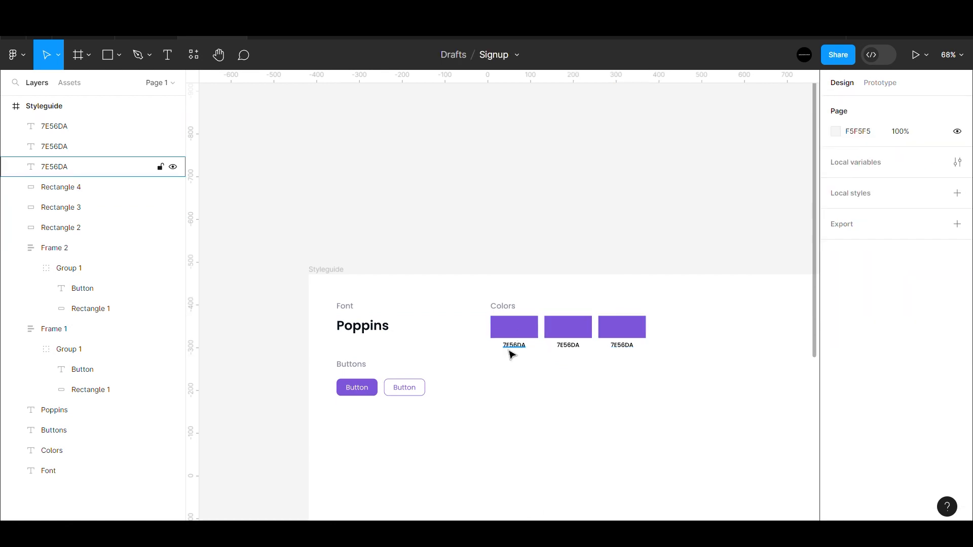
{"action": "left_click", "coordinate": [354, 325]}
{"action": "left_click", "coordinate": [857, 493]}
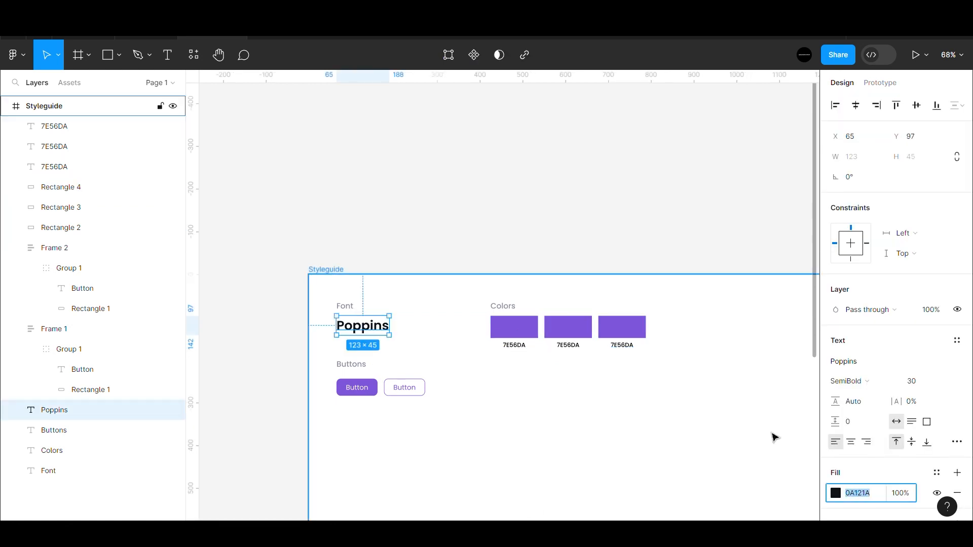
{"action": "left_click", "coordinate": [647, 253]}
{"action": "left_click", "coordinate": [568, 345]}
{"action": "left_click", "coordinate": [870, 493]}
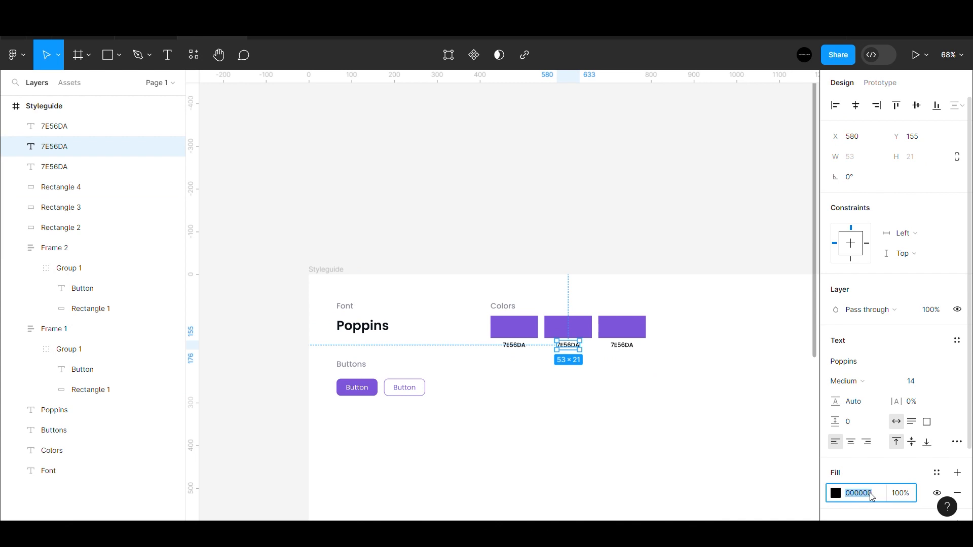
{"action": "left_click", "coordinate": [692, 251]}
{"action": "double_click", "coordinate": [579, 346]}
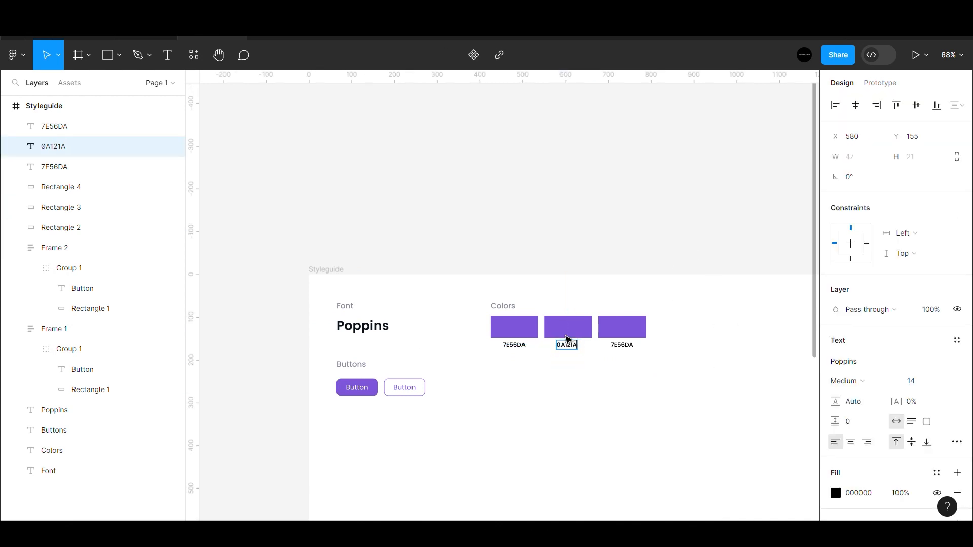
{"action": "key", "text": "Escape"}
- Set the middle colour swatch's fill to 0A121A
{"action": "left_click", "coordinate": [568, 326]}
{"action": "left_click", "coordinate": [859, 361]}
{"action": "key", "text": "ctrl+v"}
{"action": "key", "text": "Return"}
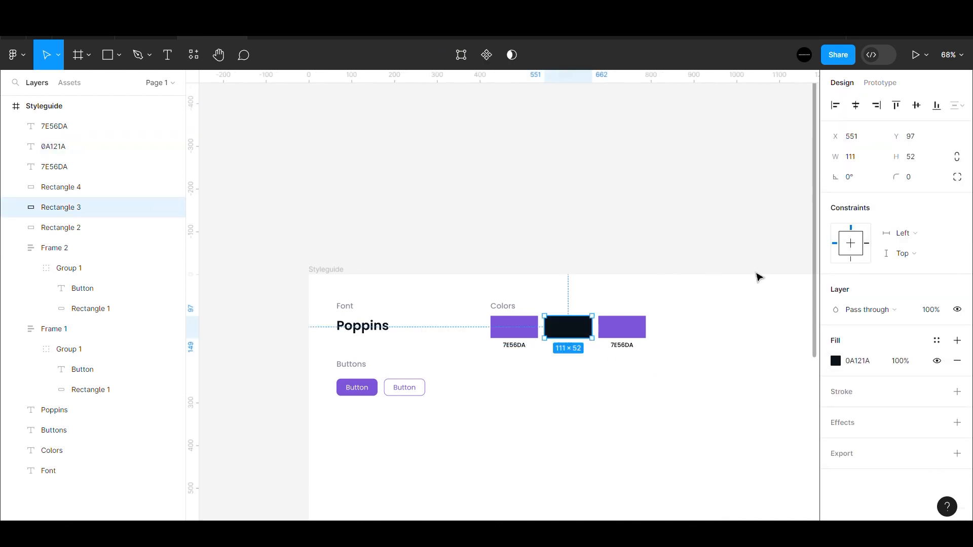
{"action": "left_click", "coordinate": [779, 320]}
- Copy the Buttons heading's grey 8D8F9F and apply it as the third swatch's fill
{"action": "left_click", "coordinate": [349, 364]}
{"action": "left_click", "coordinate": [859, 493]}
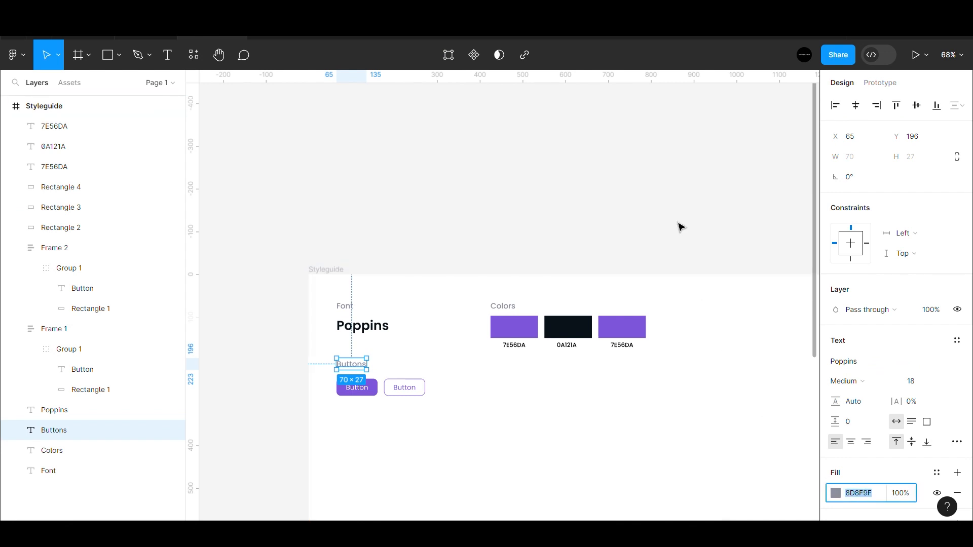
{"action": "left_click", "coordinate": [644, 328]}
{"action": "left_click", "coordinate": [859, 361]}
{"action": "key", "text": "ctrl+v"}
{"action": "key", "text": "Return"}
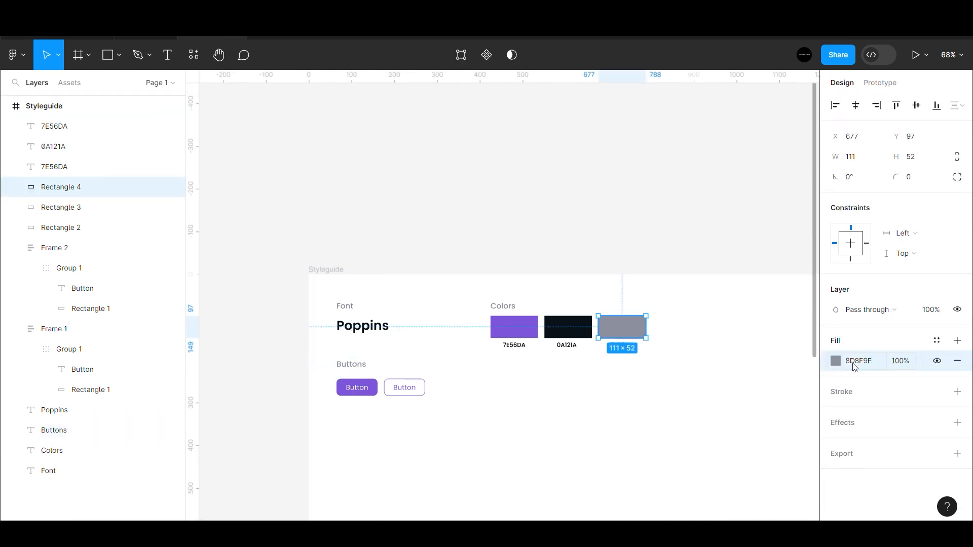
{"action": "left_click", "coordinate": [676, 361]}
- Relabel the third swatch with the hex code 8D8F9F
{"action": "left_click", "coordinate": [631, 350]}
{"action": "key", "text": "ctrl+v"}
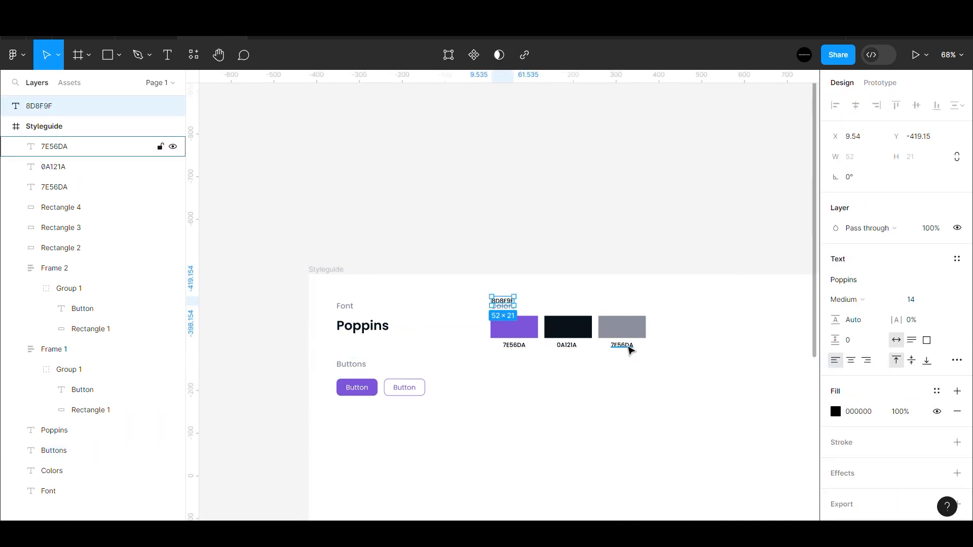
{"action": "key", "text": "Delete"}
{"action": "double_click", "coordinate": [623, 347]}
{"action": "key", "text": "ctrl+v"}
{"action": "left_click", "coordinate": [678, 222]}
{"action": "key", "text": "h"}
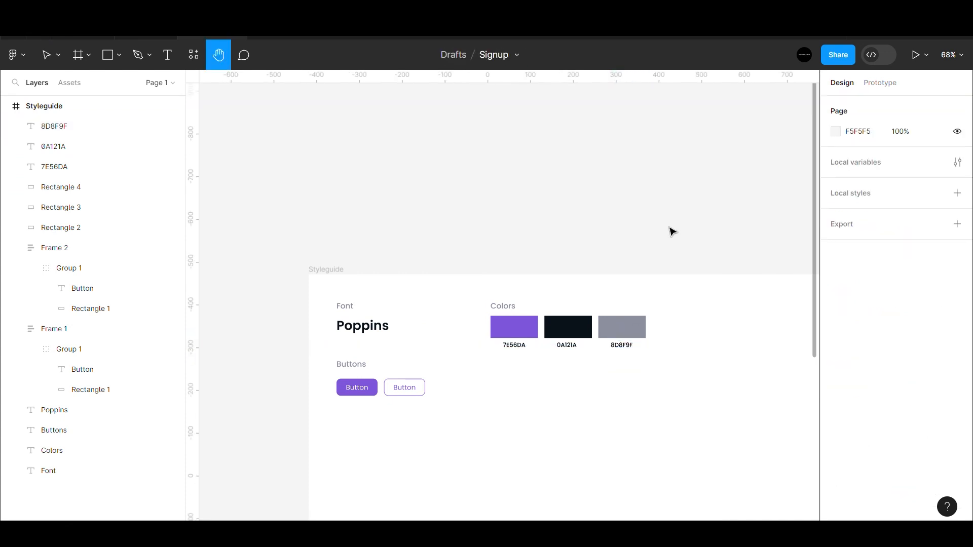
- Drag a copy of the Colors heading further to the right
{"action": "scroll", "coordinate": [487, 394], "scroll_direction": "down", "scroll_amount": 3}
{"action": "scroll", "coordinate": [478, 319], "scroll_direction": "down", "scroll_amount": 5}
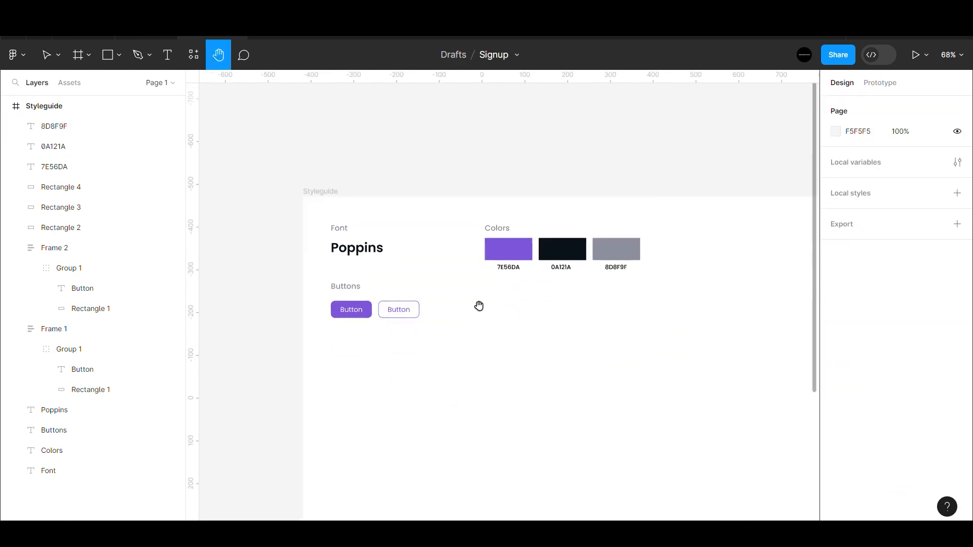
{"action": "scroll", "coordinate": [468, 309], "scroll_direction": "up", "scroll_amount": 6}
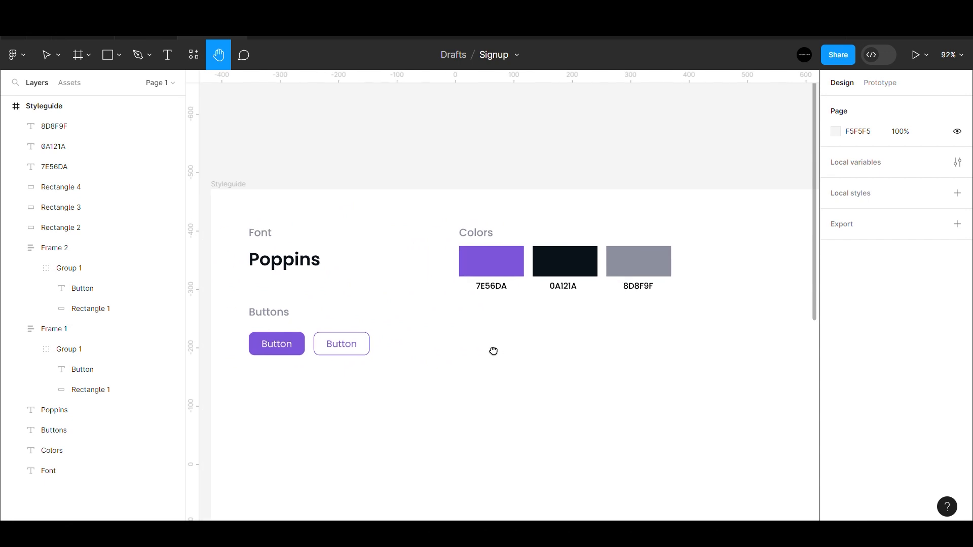
{"action": "left_click_drag", "start_coordinate": [541, 339], "coordinate": [537, 329]}
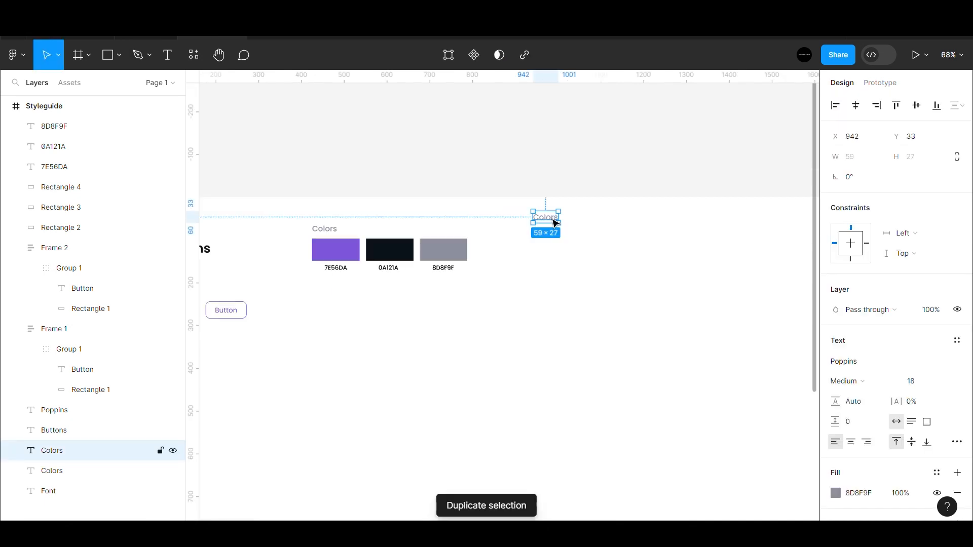
{"action": "left_click_drag", "start_coordinate": [554, 224], "coordinate": [558, 235]}
- Rename the copied heading to 'Inputs' and shift it slightly right
{"action": "double_click", "coordinate": [554, 232]}
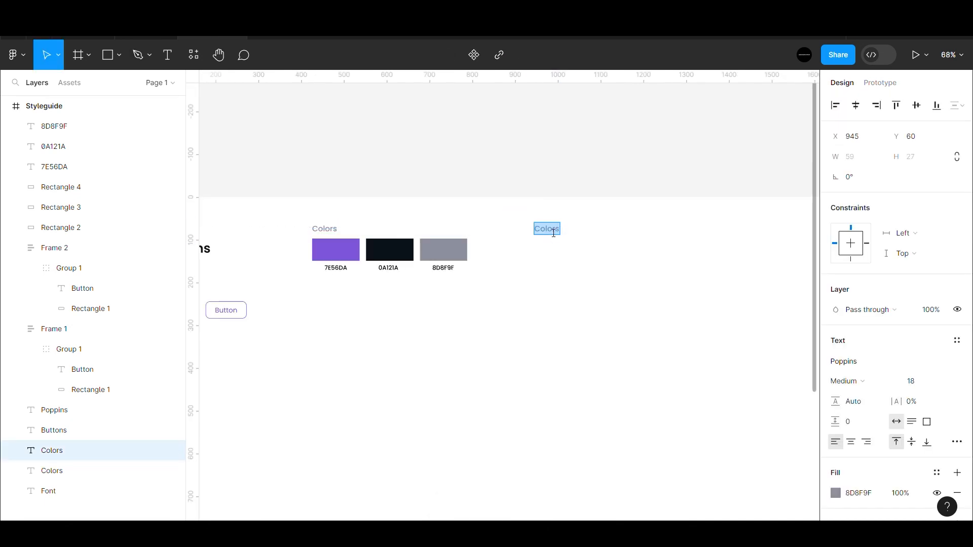
{"action": "left_click", "coordinate": [628, 179]}
{"action": "left_click", "coordinate": [557, 233]}
{"action": "scroll", "coordinate": [555, 234], "scroll_direction": "down", "scroll_amount": 4}
{"action": "mouse_move", "coordinate": [554, 234]}
{"action": "left_mouse_down"}
{"action": "mouse_move", "coordinate": [584, 236]}
{"action": "mouse_move", "coordinate": [566, 234]}
{"action": "left_mouse_up"}
{"action": "left_click", "coordinate": [554, 196]}
{"action": "scroll", "coordinate": [554, 195], "scroll_direction": "up", "scroll_amount": 5}
- Draw a 258×40 rectangle aligned under the Inputs heading
{"action": "key", "text": "r"}
{"action": "mouse_move", "coordinate": [429, 280]}
{"action": "left_mouse_down"}
{"action": "mouse_move", "coordinate": [532, 305]}
{"action": "mouse_move", "coordinate": [687, 317]}
{"action": "left_mouse_up"}
{"action": "left_click", "coordinate": [870, 166]}
{"action": "type", "text": "258"}
{"action": "key", "text": "Tab"}
{"action": "type", "text": "40"}
{"action": "key", "text": "Return"}
{"action": "left_click_drag", "start_coordinate": [536, 304], "coordinate": [536, 315]}
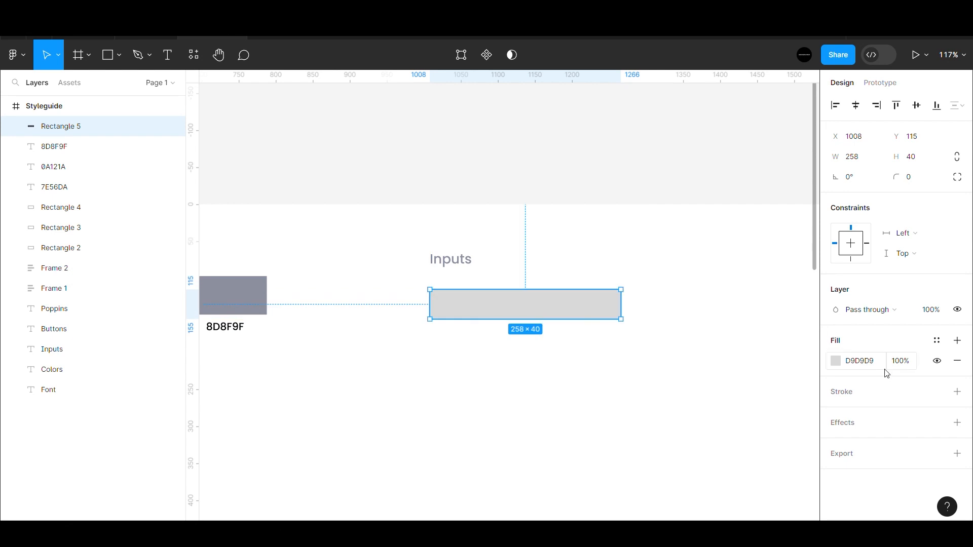
- Give the box a white fill, an E1E2E9 outline and corner radius 10
{"action": "left_click", "coordinate": [836, 360]}
{"action": "left_click_drag", "start_coordinate": [670, 216], "coordinate": [654, 174]}
{"action": "left_click", "coordinate": [957, 391]}
{"action": "left_click", "coordinate": [857, 413]}
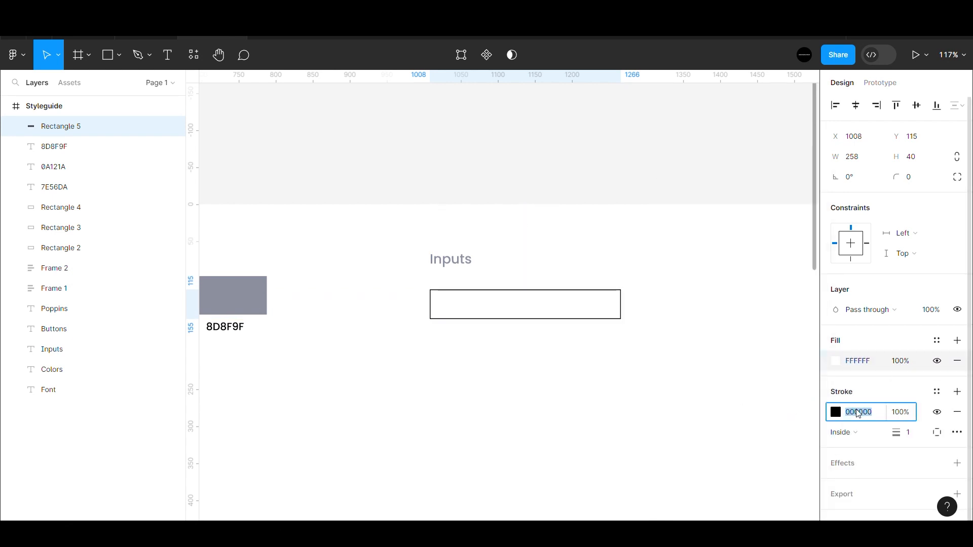
{"action": "type", "text": "E1E2E9"}
{"action": "key", "text": "Return"}
{"action": "left_click", "coordinate": [913, 181]}
{"action": "type", "text": "10"}
{"action": "key", "text": "Return"}
{"action": "left_click", "coordinate": [696, 165]}
- Add an 'Email' text label above the box's left edge
{"action": "left_click", "coordinate": [460, 299]}
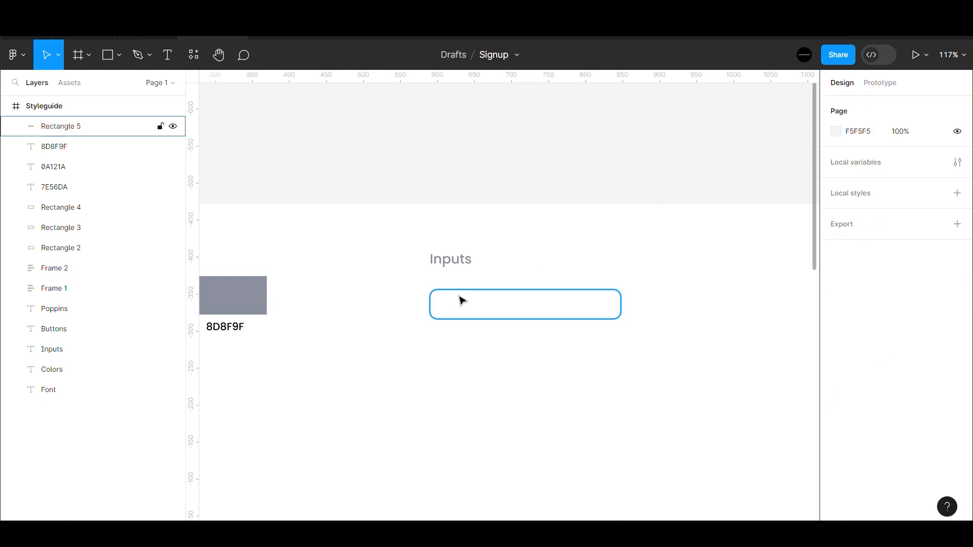
{"action": "scroll", "coordinate": [460, 298], "scroll_direction": "up", "scroll_amount": 5}
{"action": "key", "text": "t"}
{"action": "left_click", "coordinate": [448, 268]}
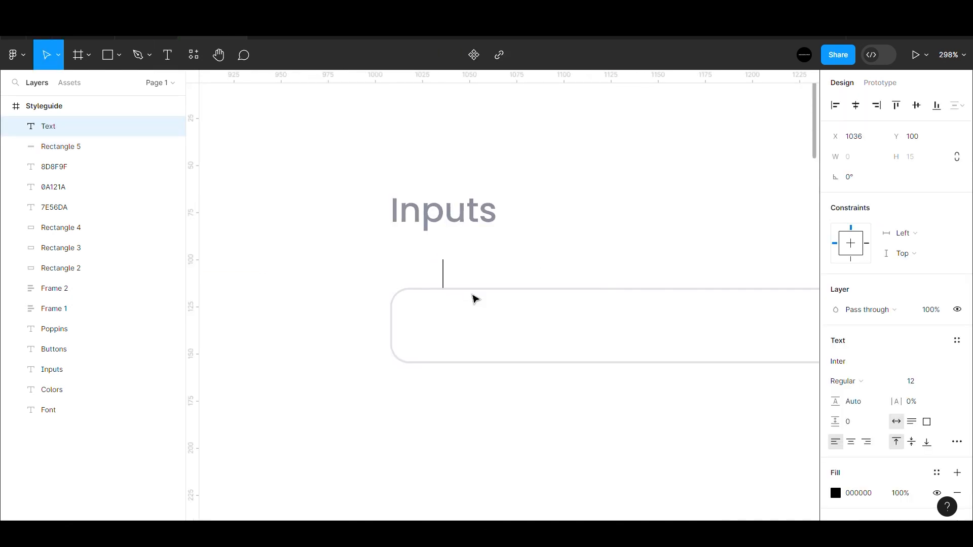
{"action": "type", "text": "Email"}
{"action": "scroll", "coordinate": [475, 299], "scroll_direction": "down", "scroll_amount": 5}
{"action": "left_click", "coordinate": [499, 250]}
{"action": "scroll", "coordinate": [457, 285], "scroll_direction": "up", "scroll_amount": 3}
{"action": "left_click_drag", "start_coordinate": [490, 286], "coordinate": [460, 282]}
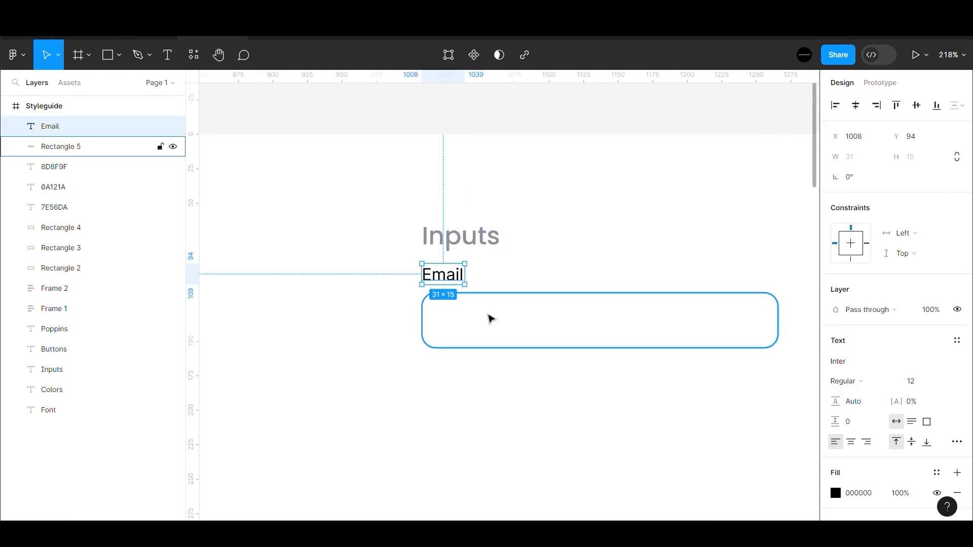
- Colour the Email label grey 8D8F9F
{"action": "scroll", "coordinate": [488, 311], "scroll_direction": "down", "scroll_amount": 1}
{"action": "scroll", "coordinate": [479, 271], "scroll_direction": "up", "scroll_amount": 2}
{"action": "left_click", "coordinate": [867, 494]}
{"action": "key", "text": "ctrl+v"}
{"action": "key", "text": "Return"}
{"action": "scroll", "coordinate": [461, 333], "scroll_direction": "down", "scroll_amount": 3}
{"action": "left_click", "coordinate": [493, 204]}
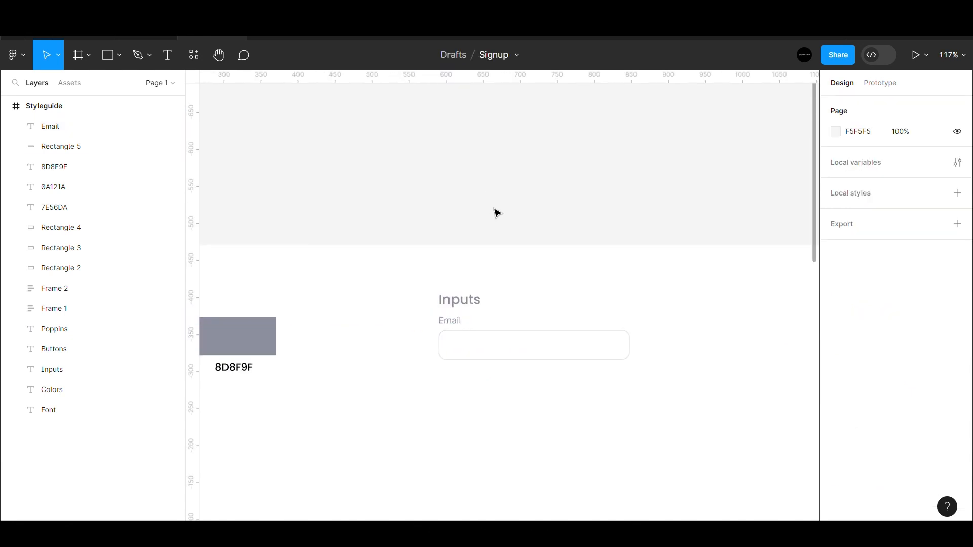
- Duplicate the Email label into the input box at font size 14
{"action": "scroll", "coordinate": [517, 329], "scroll_direction": "up", "scroll_amount": 3}
{"action": "left_click", "coordinate": [449, 287]}
{"action": "left_click", "coordinate": [355, 315]}
{"action": "key", "text": "ctrl+d"}
{"action": "left_click_drag", "start_coordinate": [354, 314], "coordinate": [380, 374]}
{"action": "left_click", "coordinate": [925, 380]}
{"action": "type", "text": "14"}
{"action": "key", "text": "Return"}
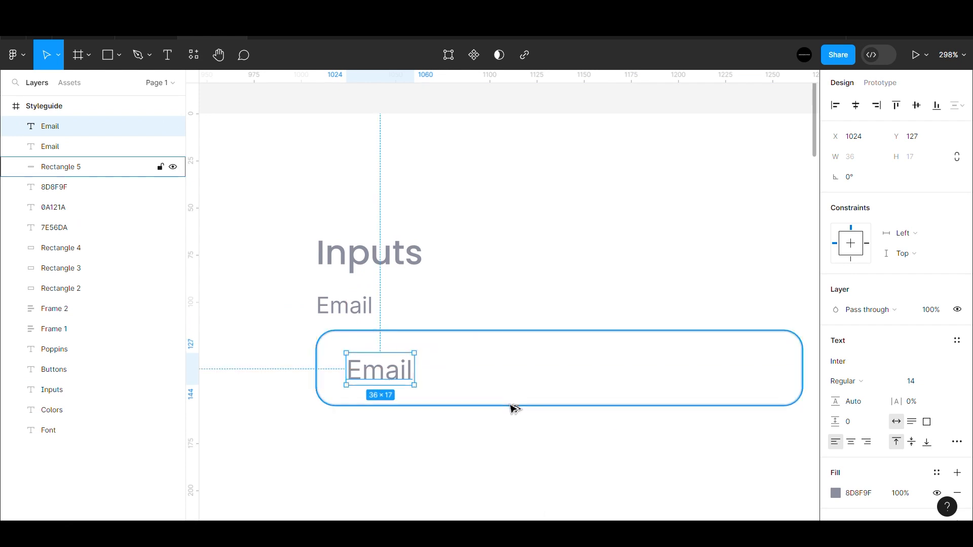
{"action": "key", "text": "Left"}
{"action": "key", "text": "Left"}
{"action": "key", "text": "Left"}
{"action": "key", "text": "Left"}
{"action": "key", "text": "Down"}
{"action": "key", "text": "Down"}
- Change the copied text to 'Enter email address'
{"action": "double_click", "coordinate": [391, 372]}
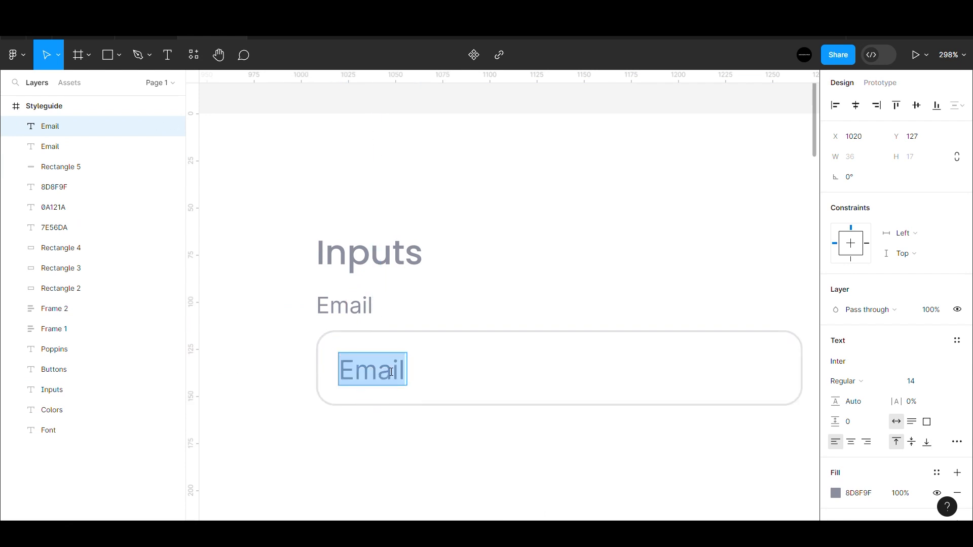
{"action": "type", "text": "Enter email address"}
{"action": "key", "text": "Escape"}
{"action": "key", "text": "Escape"}
{"action": "scroll", "coordinate": [420, 335], "scroll_direction": "down", "scroll_amount": 5}
{"action": "scroll", "coordinate": [419, 334], "scroll_direction": "up", "scroll_amount": 4}
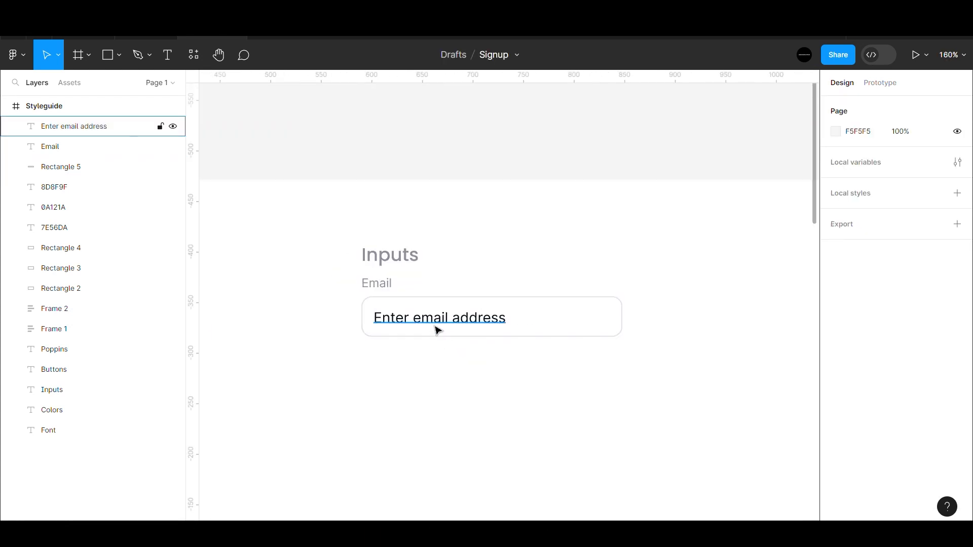
{"action": "left_click", "coordinate": [438, 331]}
{"action": "key", "text": "Escape"}
- Drag a copy of the Colors heading below the swatches, level with Buttons
{"action": "key", "text": "h"}
{"action": "scroll", "coordinate": [550, 385], "scroll_direction": "down", "scroll_amount": 5}
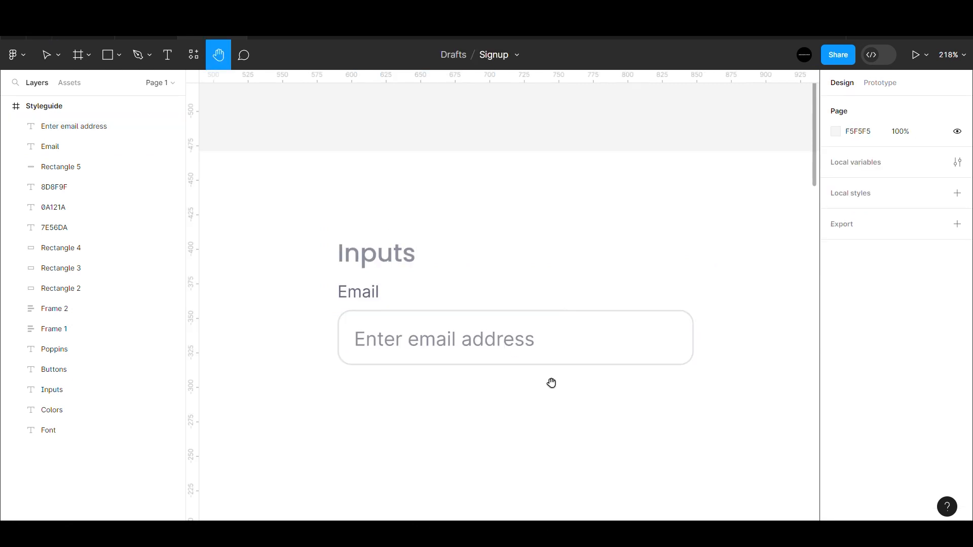
{"action": "left_click_drag", "start_coordinate": [421, 248], "coordinate": [417, 298]}
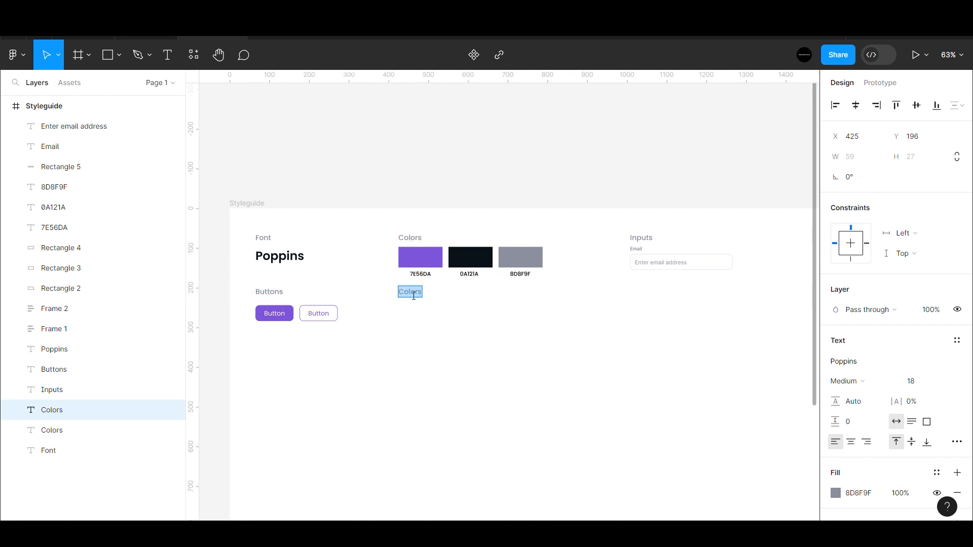
- Finish the Icons heading and insert a left-arrow icon from the Feather Icons plugin
{"action": "left_click", "coordinate": [510, 194]}
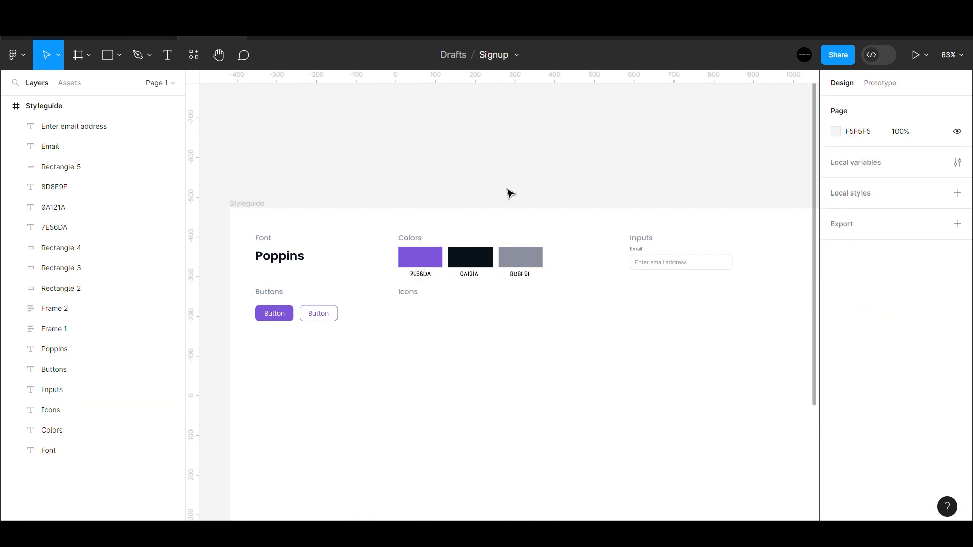
{"action": "right_click", "coordinate": [363, 190]}
{"action": "mouse_move", "coordinate": [420, 298]}
{"action": "left_click", "coordinate": [544, 313]}
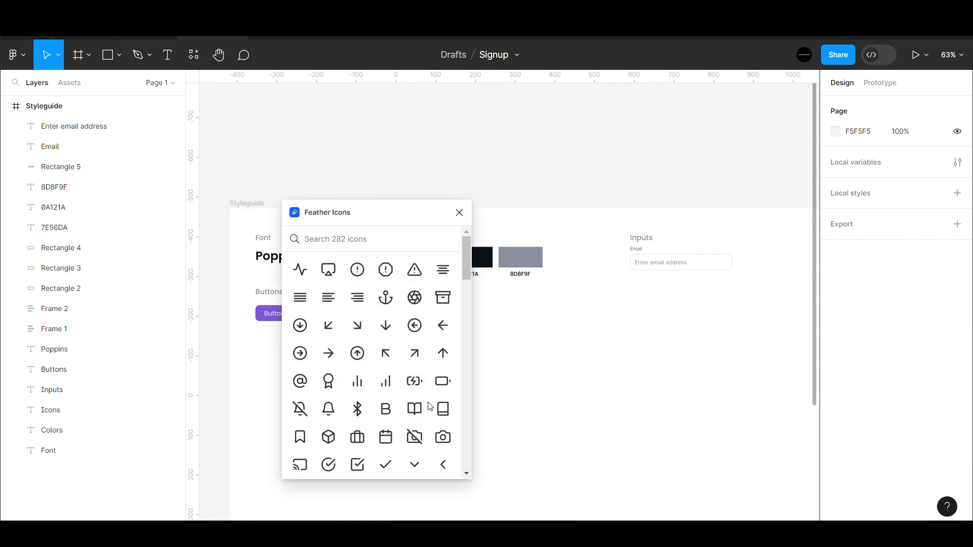
{"action": "left_click", "coordinate": [443, 325]}
{"action": "left_click_drag", "start_coordinate": [421, 212], "coordinate": [341, 212]}
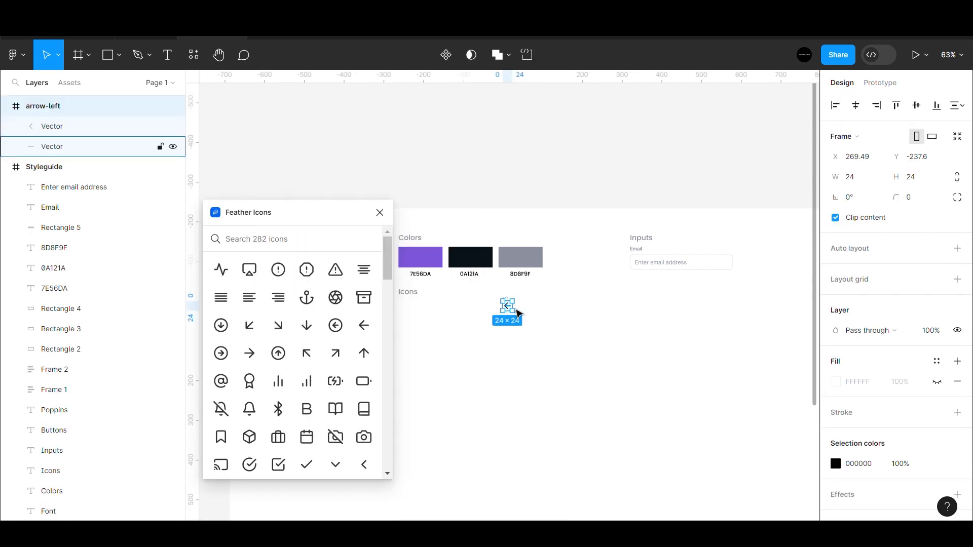
- Group the arrow's vectors, place them under Icons, and delete the empty frame
{"action": "double_click", "coordinate": [508, 306]}
{"action": "left_click", "coordinate": [167, 54]}
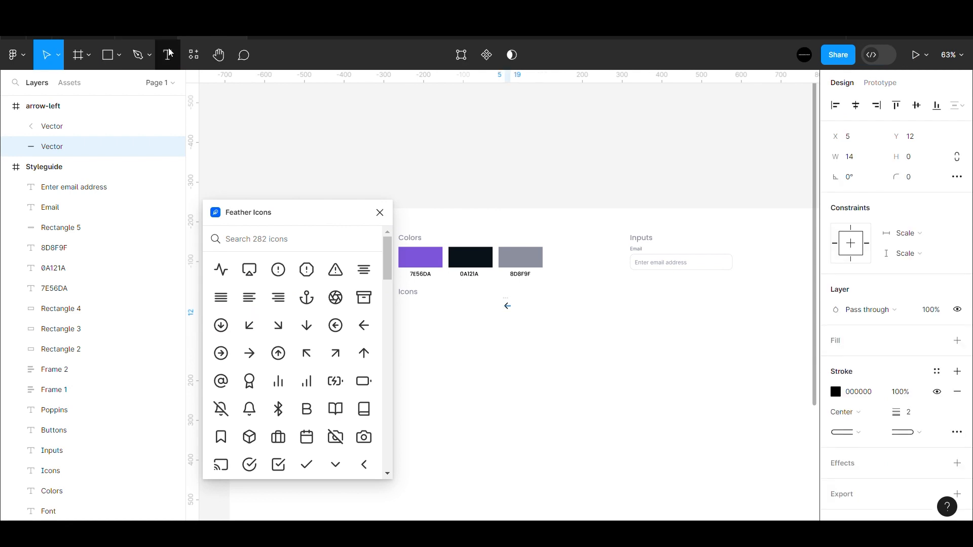
{"action": "left_click", "coordinate": [87, 133], "text": "shift"}
{"action": "key", "text": "ctrl+g"}
{"action": "left_click_drag", "start_coordinate": [508, 307], "coordinate": [506, 338]}
{"action": "left_click", "coordinate": [507, 310]}
{"action": "key", "text": "Delete"}
{"action": "scroll", "coordinate": [507, 311], "scroll_direction": "up", "scroll_amount": 5}
{"action": "scroll", "coordinate": [507, 339], "scroll_direction": "down", "scroll_amount": 2}
{"action": "key", "text": "alt"}
{"action": "left_click", "coordinate": [540, 135]}
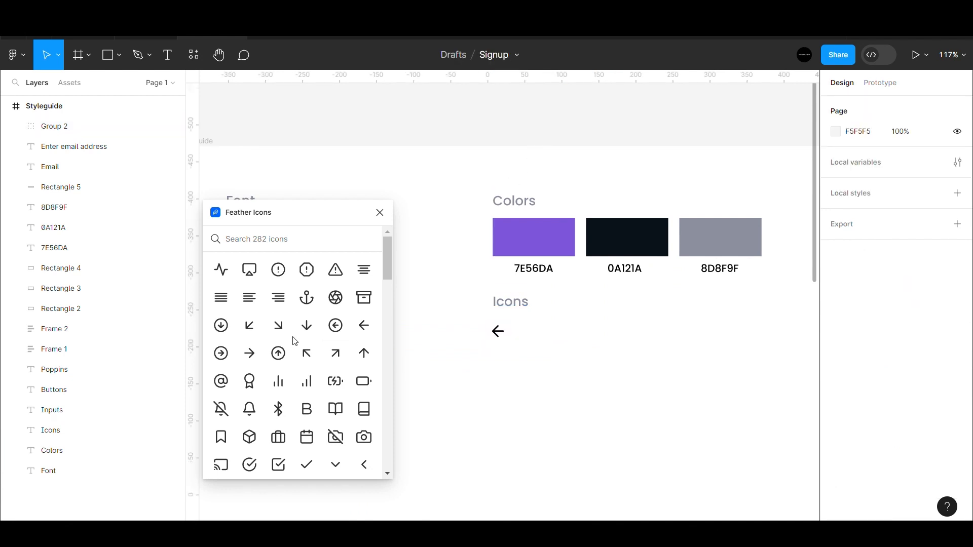
- Insert the check icon beside the arrow and delete its empty frame
{"action": "left_click", "coordinate": [307, 464]}
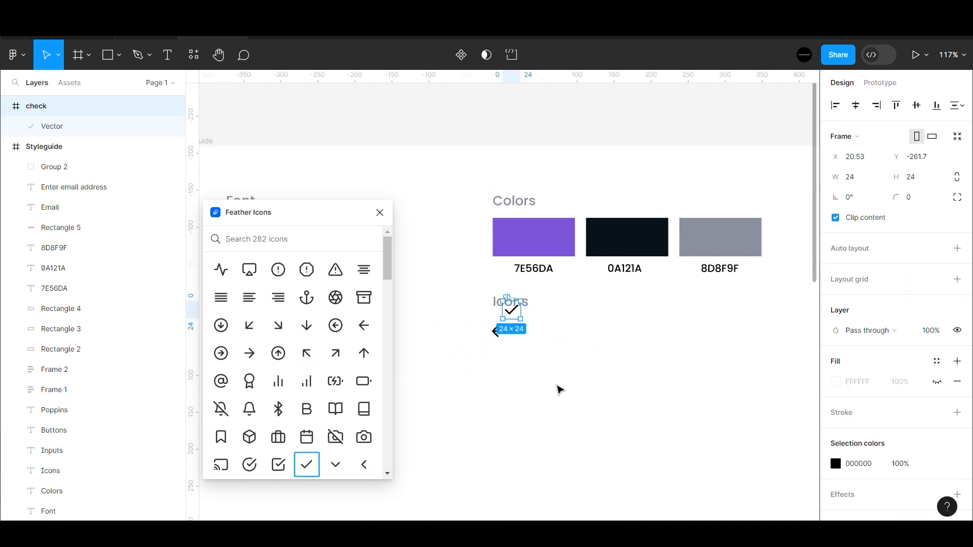
{"action": "left_click", "coordinate": [516, 320]}
{"action": "left_click_drag", "start_coordinate": [513, 310], "coordinate": [518, 338]}
{"action": "left_click", "coordinate": [517, 318]}
{"action": "key", "text": "Delete"}
{"action": "scroll", "coordinate": [537, 336], "scroll_direction": "up", "scroll_amount": 5}
{"action": "key", "text": "Right"}
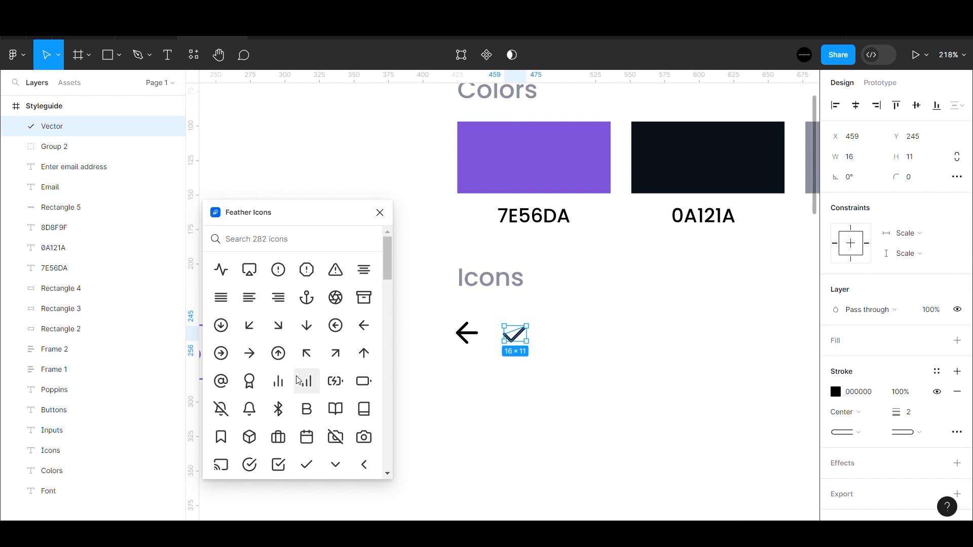
- Insert the Feather user icon and group its strokes
{"action": "scroll", "coordinate": [299, 381], "scroll_direction": "down", "scroll_amount": 3}
{"action": "scroll", "coordinate": [298, 394], "scroll_direction": "down", "scroll_amount": 3}
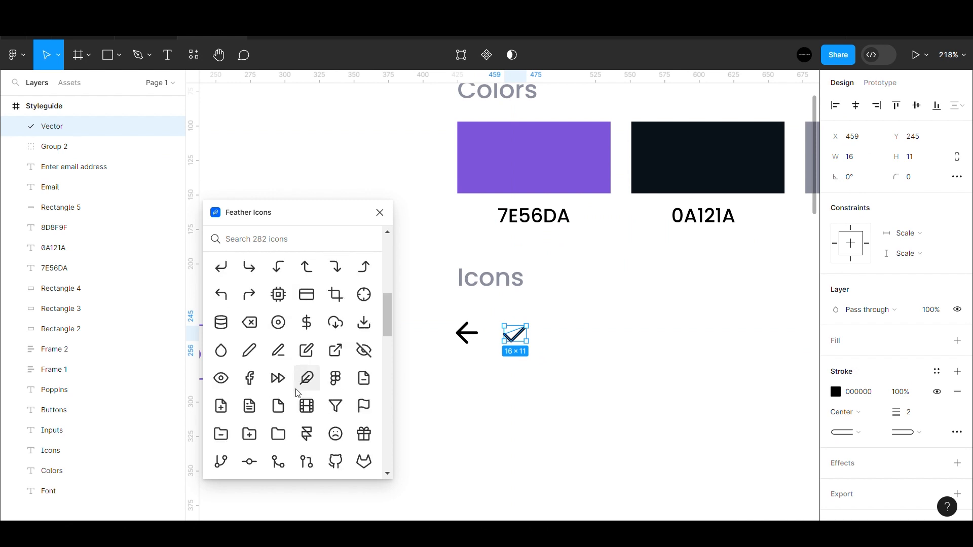
{"action": "scroll", "coordinate": [298, 393], "scroll_direction": "down", "scroll_amount": 3}
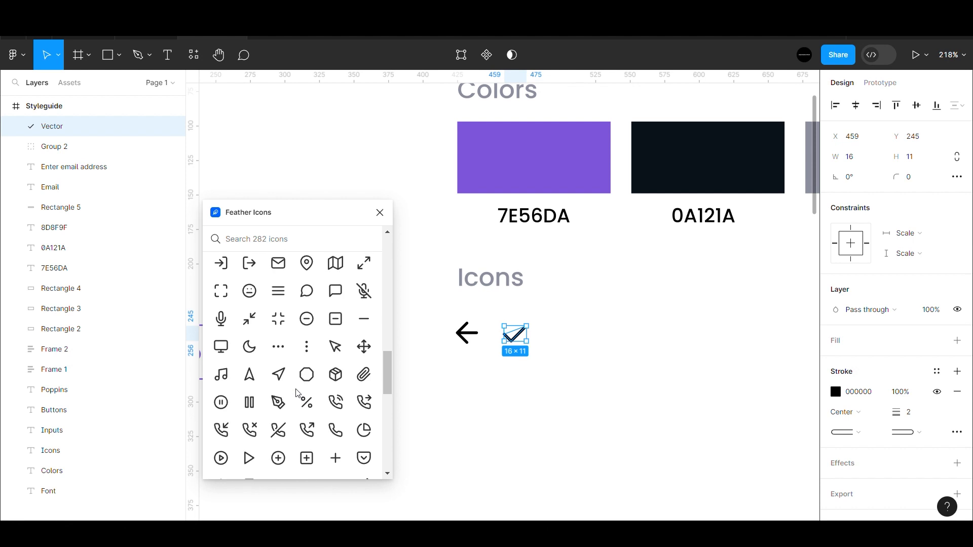
{"action": "scroll", "coordinate": [298, 394], "scroll_direction": "down", "scroll_amount": 3}
{"action": "scroll", "coordinate": [298, 394], "scroll_direction": "down", "scroll_amount": 5}
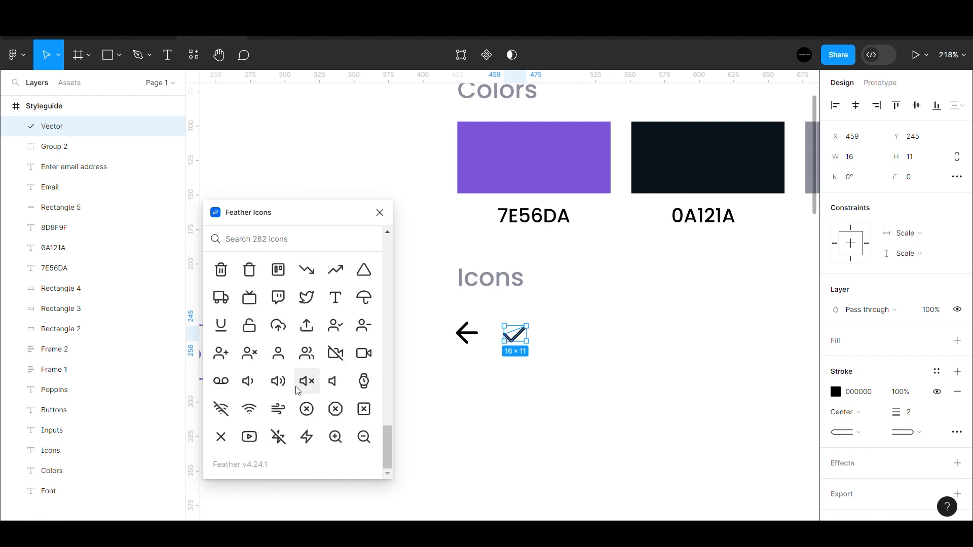
{"action": "left_click", "coordinate": [286, 361]}
{"action": "left_click", "coordinate": [522, 313]}
{"action": "left_click", "coordinate": [528, 325], "text": "shift"}
{"action": "key", "text": "ctrl+g"}
- Place the user icon after the check mark, delete its empty frame, and close the plugin
{"action": "left_click_drag", "start_coordinate": [527, 325], "coordinate": [570, 347]}
{"action": "left_click", "coordinate": [528, 325]}
{"action": "key", "text": "Delete"}
{"action": "scroll", "coordinate": [517, 349], "scroll_direction": "down", "scroll_amount": 5}
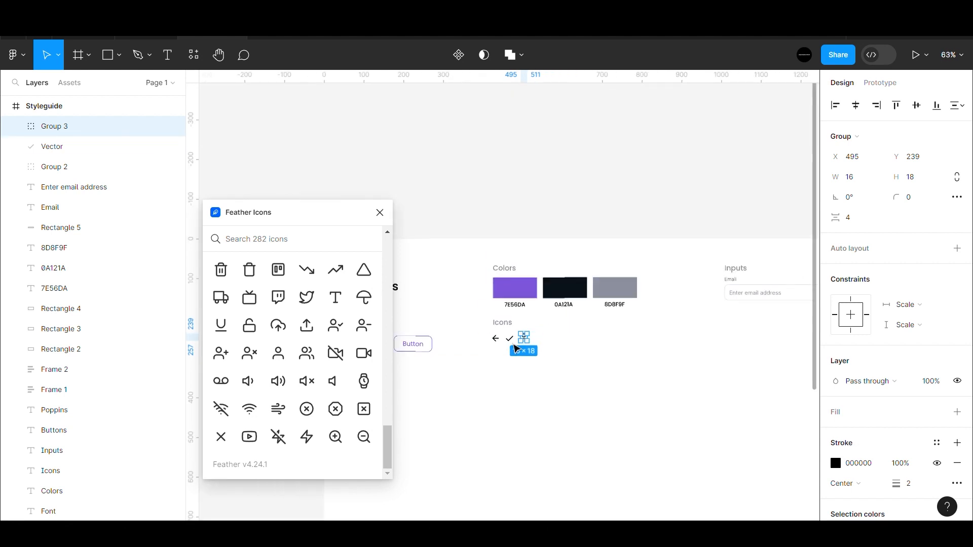
{"action": "left_click", "coordinate": [543, 325]}
{"action": "scroll", "coordinate": [537, 332], "scroll_direction": "up", "scroll_amount": 5}
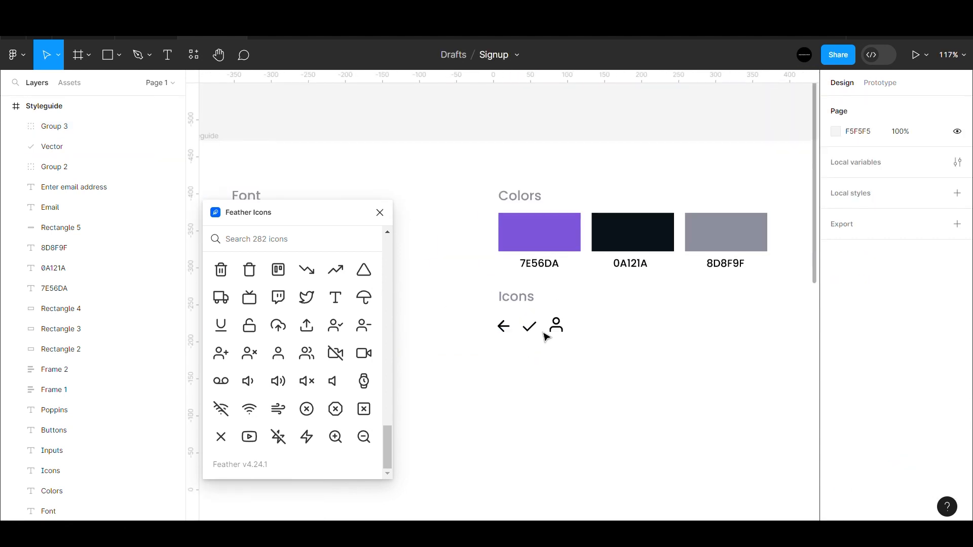
{"action": "left_click", "coordinate": [380, 212]}
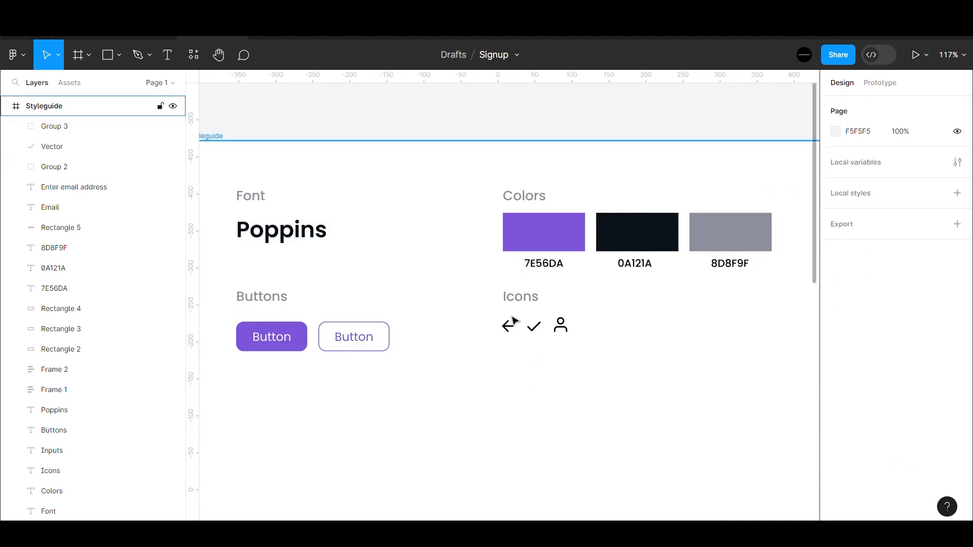
- Move the Buttons and Icons sections down slightly inside the Styleguide frame
{"action": "left_click", "coordinate": [262, 296]}
{"action": "left_click", "coordinate": [538, 300]}
{"action": "scroll", "coordinate": [440, 332], "scroll_direction": "down", "scroll_amount": 10}
{"action": "left_click", "coordinate": [443, 334]}
{"action": "scroll", "coordinate": [442, 343], "scroll_direction": "up", "scroll_amount": 5}
{"action": "left_click", "coordinate": [318, 208]}
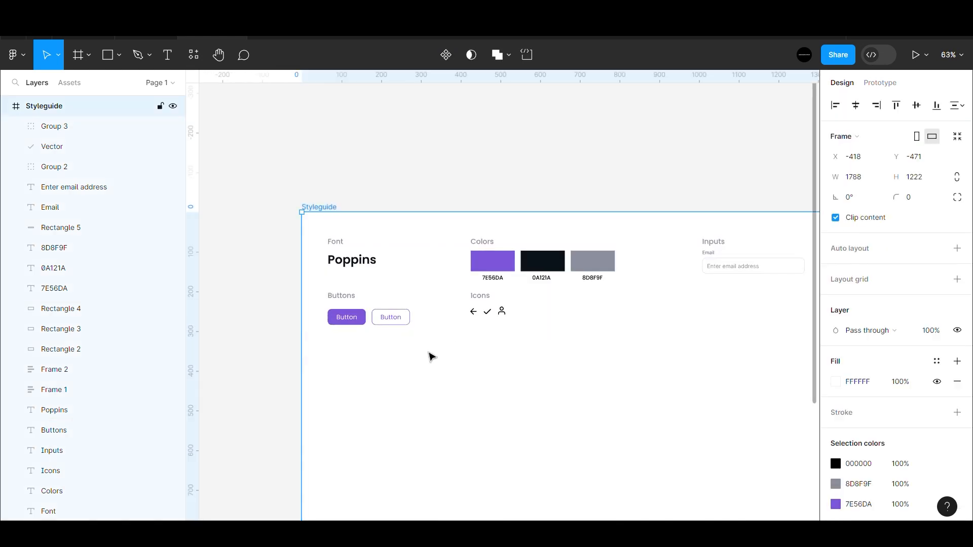
{"action": "left_click_drag", "start_coordinate": [325, 358], "coordinate": [523, 287]}
{"action": "key", "text": "Down"}
{"action": "key", "text": "Down"}
{"action": "key", "text": "Down"}
{"action": "key", "text": "Down"}
{"action": "key", "text": "Down"}
{"action": "key", "text": "Down"}
{"action": "key", "text": "Down"}
{"action": "key", "text": "Down"}
{"action": "key", "text": "Down"}
{"action": "key", "text": "Down"}
{"action": "key", "text": "Down"}
{"action": "key", "text": "Down"}
{"action": "key", "text": "Down"}
{"action": "key", "text": "Down"}
{"action": "key", "text": "Down"}
{"action": "key", "text": "Down"}
{"action": "key", "text": "Down"}
{"action": "key", "text": "Down"}
{"action": "key", "text": "Down"}
{"action": "key", "text": "Down"}
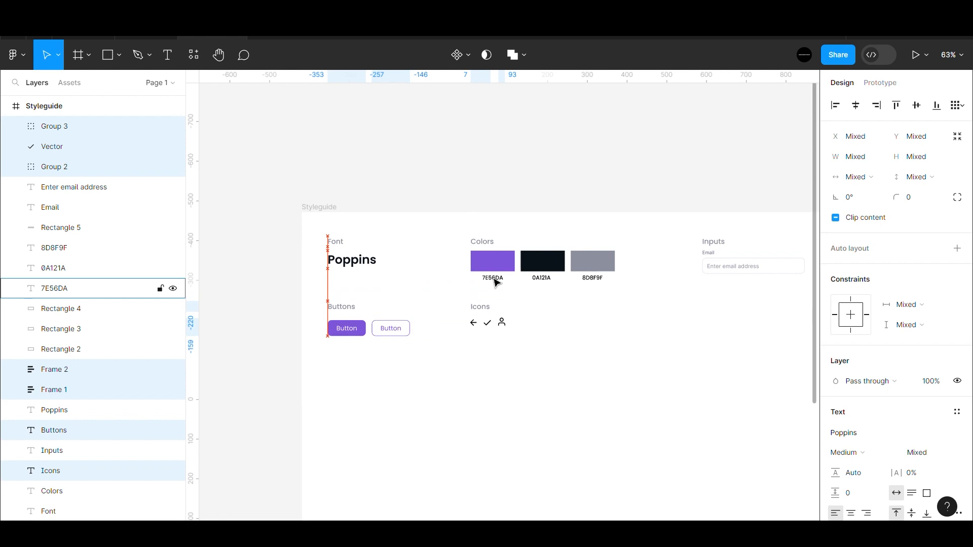
{"action": "left_click", "coordinate": [474, 185]}
{"action": "scroll", "coordinate": [494, 325], "scroll_direction": "down", "scroll_amount": 5}
{"action": "scroll", "coordinate": [498, 327], "scroll_direction": "up", "scroll_amount": 5}
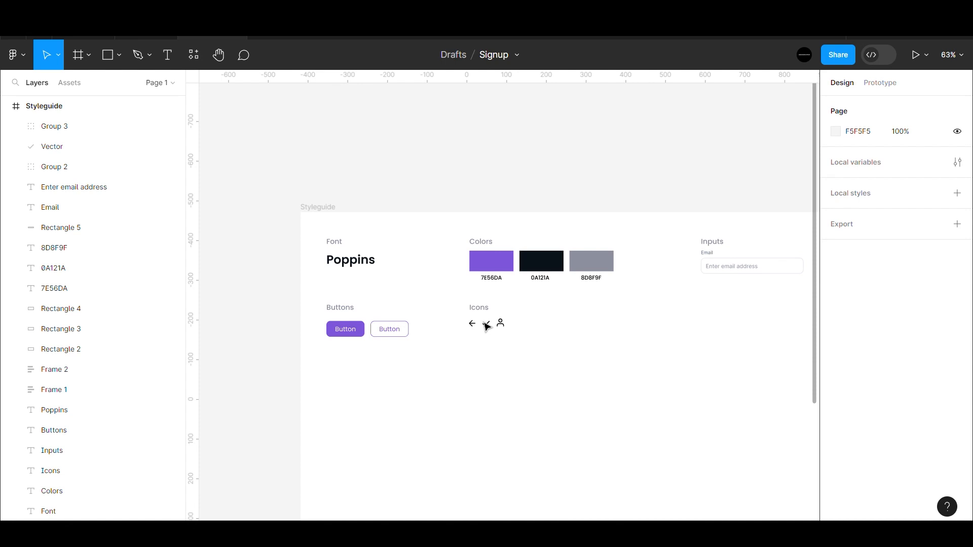
{"action": "scroll", "coordinate": [495, 352], "scroll_direction": "down", "scroll_amount": 6}
{"action": "scroll", "coordinate": [491, 350], "scroll_direction": "up", "scroll_amount": 2}
- Shorten the Styleguide frame by pulling its bottom edge up
{"action": "left_click", "coordinate": [397, 241]}
{"action": "scroll", "coordinate": [507, 325], "scroll_direction": "down", "scroll_amount": 2}
{"action": "scroll", "coordinate": [510, 327], "scroll_direction": "up", "scroll_amount": 2}
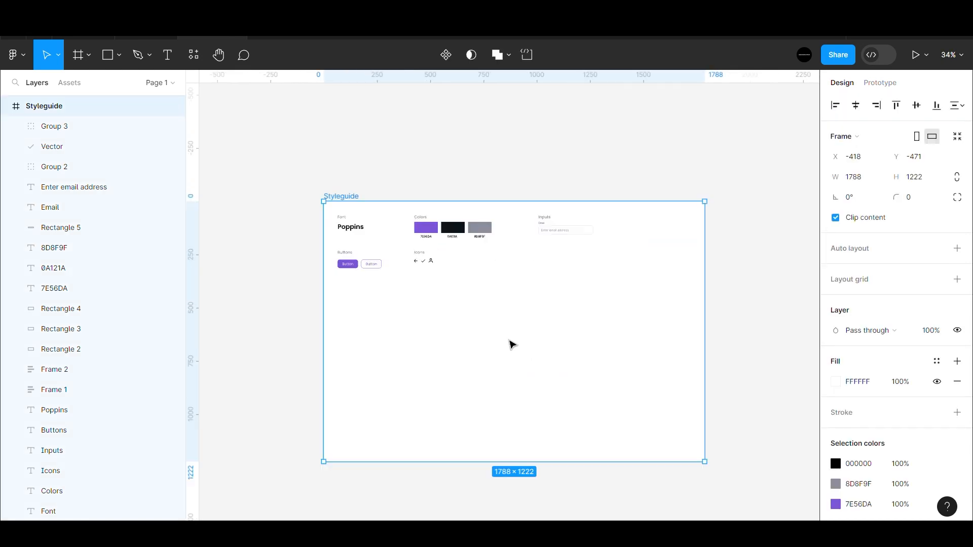
{"action": "left_click", "coordinate": [531, 385]}
{"action": "left_click", "coordinate": [354, 200]}
{"action": "left_click_drag", "start_coordinate": [490, 459], "coordinate": [498, 346]}
- Trim the Styleguide frame's width and height so it hugs its content at 593 tall
{"action": "left_click", "coordinate": [411, 180]}
{"action": "left_click", "coordinate": [360, 209]}
{"action": "left_click_drag", "start_coordinate": [474, 357], "coordinate": [473, 337]}
{"action": "left_click_drag", "start_coordinate": [714, 285], "coordinate": [640, 298]}
{"action": "left_click_drag", "start_coordinate": [530, 334], "coordinate": [527, 306]}
{"action": "left_click", "coordinate": [465, 297]}
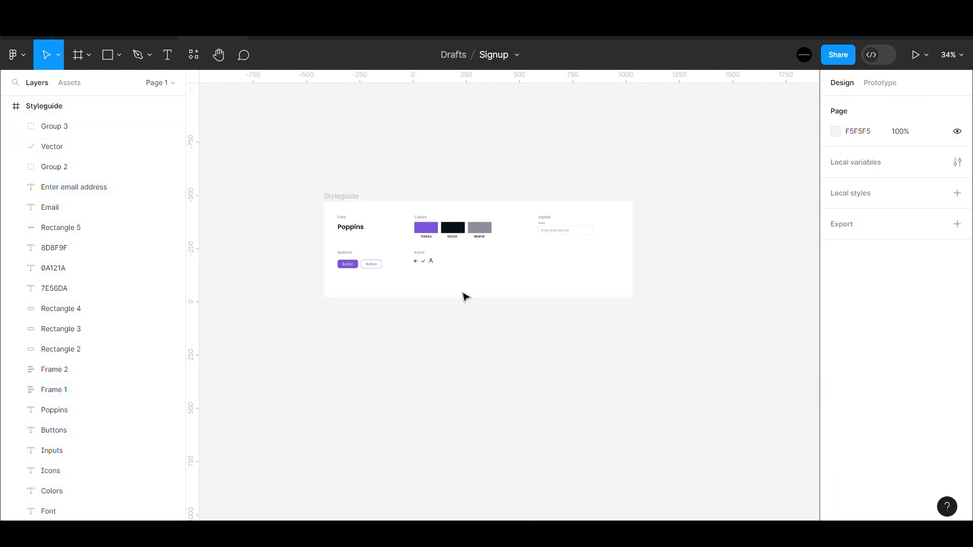
{"action": "scroll", "coordinate": [468, 280], "scroll_direction": "up", "scroll_amount": 5}
{"action": "scroll", "coordinate": [522, 265], "scroll_direction": "down", "scroll_amount": 3}
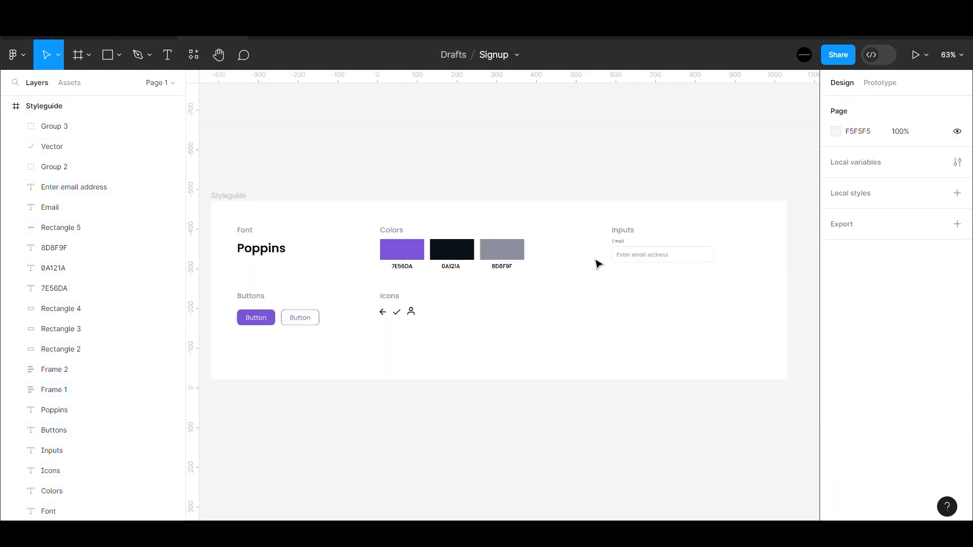
{"action": "scroll", "coordinate": [596, 255], "scroll_direction": "down", "scroll_amount": 5}
- Add a 1440×1024 Desktop frame beside the Styleguide and name it Signup
{"action": "key", "text": "f"}
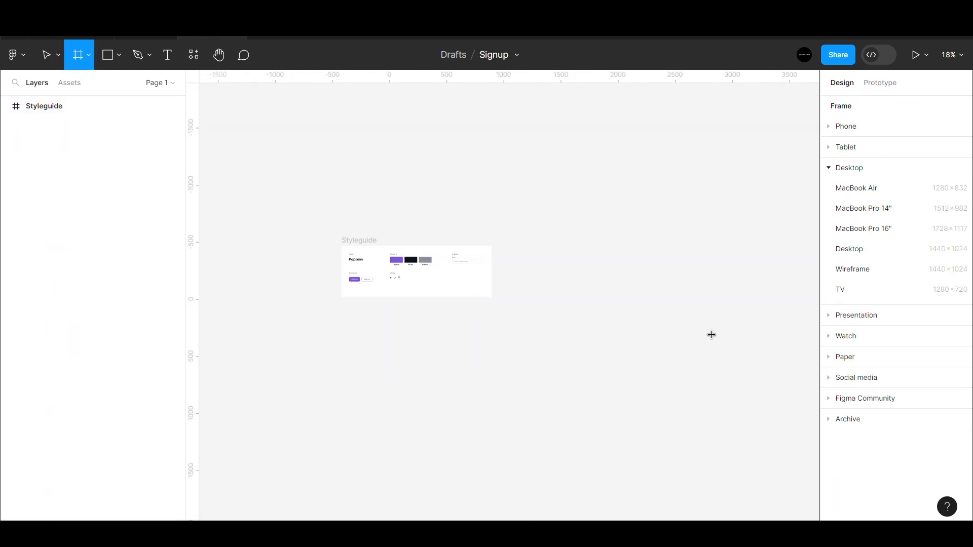
{"action": "left_click", "coordinate": [872, 246]}
{"action": "left_click", "coordinate": [662, 399]}
{"action": "left_click_drag", "start_coordinate": [587, 319], "coordinate": [599, 322]}
{"action": "left_click", "coordinate": [727, 307]}
{"action": "double_click", "coordinate": [544, 241]}
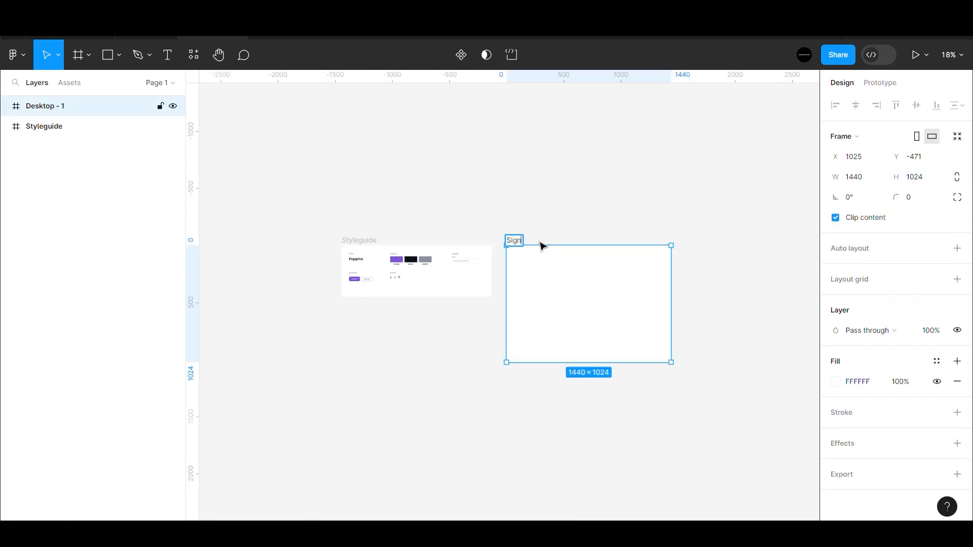
{"action": "left_click", "coordinate": [567, 233]}
{"action": "scroll", "coordinate": [641, 289], "scroll_direction": "up", "scroll_amount": 5}
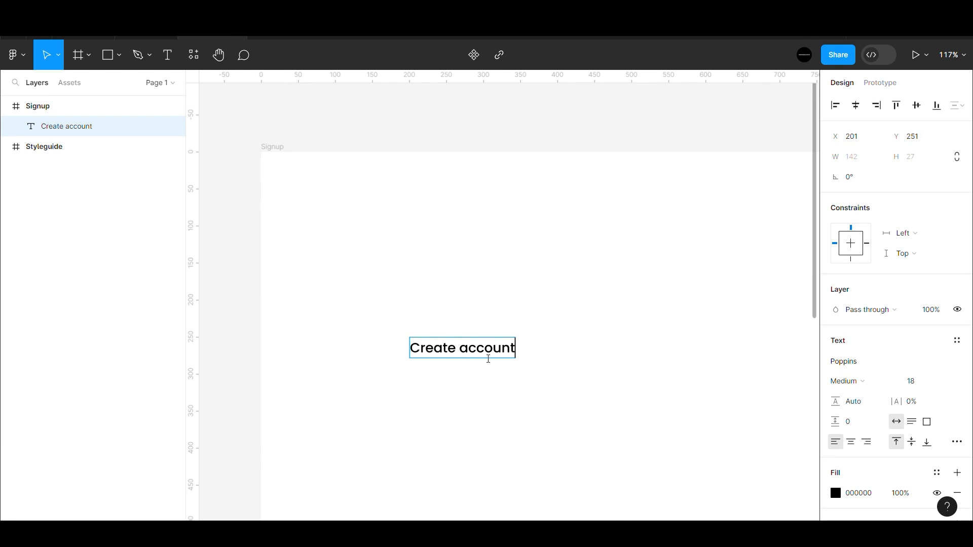
- Make the Create account heading SemiBold at font size 32
{"action": "key", "text": "Escape"}
{"action": "left_click", "coordinate": [911, 381]}
{"action": "type", "text": "32"}
{"action": "key", "text": "Return"}
{"action": "left_click", "coordinate": [880, 380]}
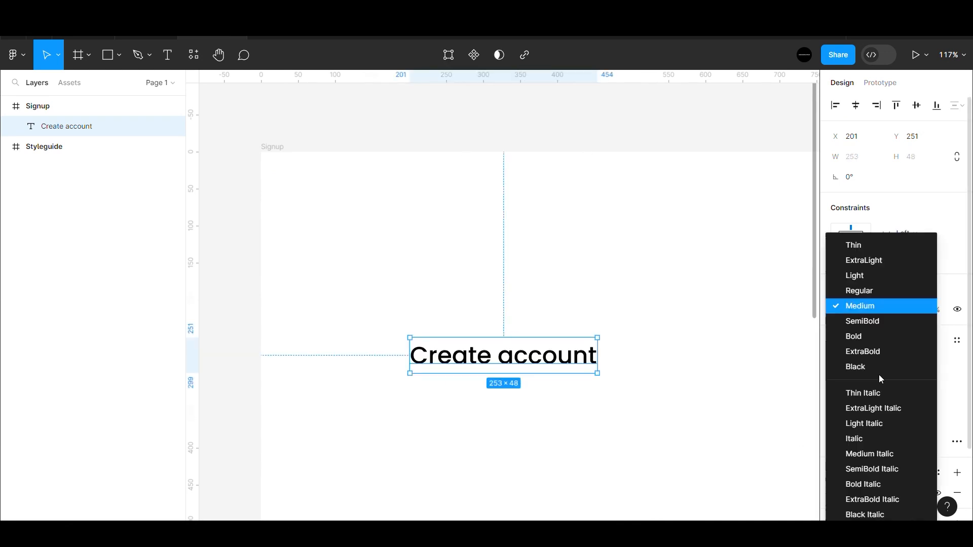
{"action": "left_click", "coordinate": [862, 322]}
{"action": "scroll", "coordinate": [489, 321], "scroll_direction": "down", "scroll_amount": 5}
- Position the Create account heading lower in the frame at X 180
{"action": "left_click_drag", "start_coordinate": [495, 321], "coordinate": [504, 341]}
{"action": "scroll", "coordinate": [501, 339], "scroll_direction": "down", "scroll_amount": 3}
{"action": "key", "text": "alt"}
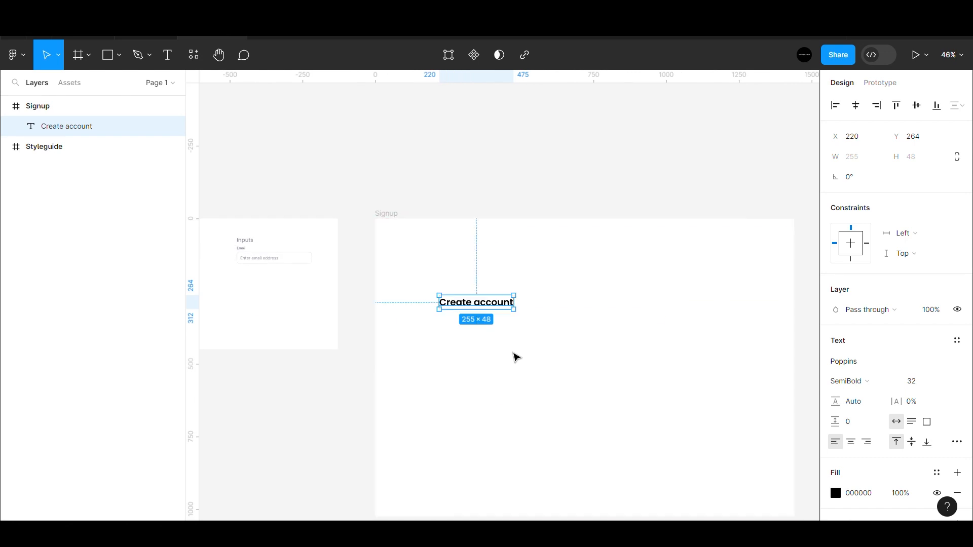
{"action": "key", "text": "Left"}
{"action": "key", "text": "Left"}
{"action": "key", "text": "Left"}
{"action": "key", "text": "Left"}
{"action": "key", "text": "Left"}
{"action": "key", "text": "shift+Left"}
{"action": "key", "text": "Left"}
{"action": "key", "text": "Left"}
{"action": "key", "text": "Left"}
{"action": "key", "text": "alt"}
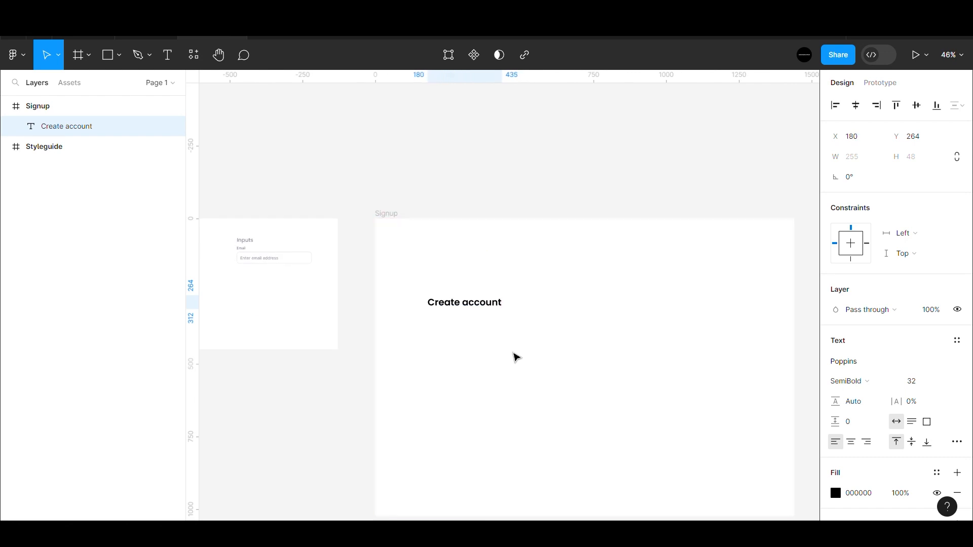
{"action": "left_click", "coordinate": [539, 184]}
- Group the Styleguide's Email label, placeholder and field together
{"action": "key", "text": "h"}
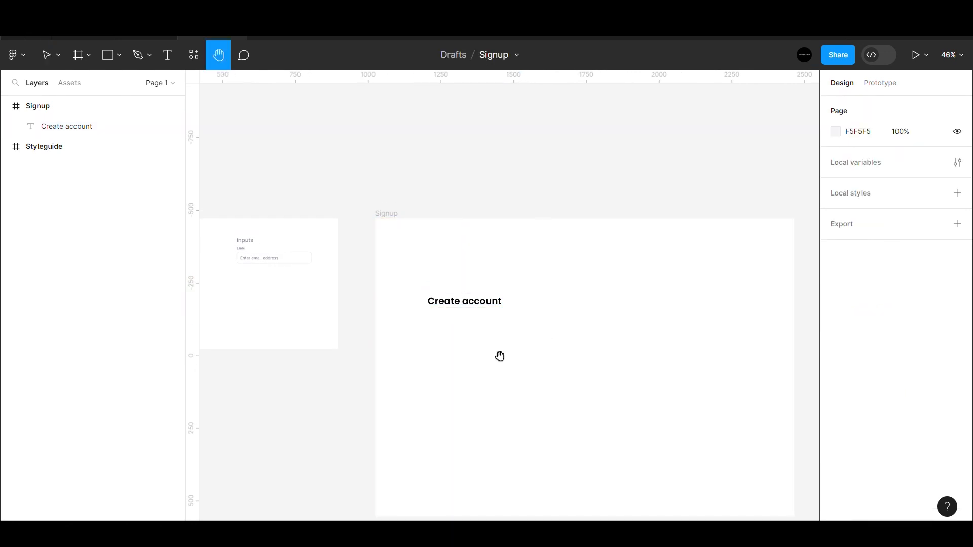
{"action": "scroll", "coordinate": [500, 357], "scroll_direction": "up", "scroll_amount": 5}
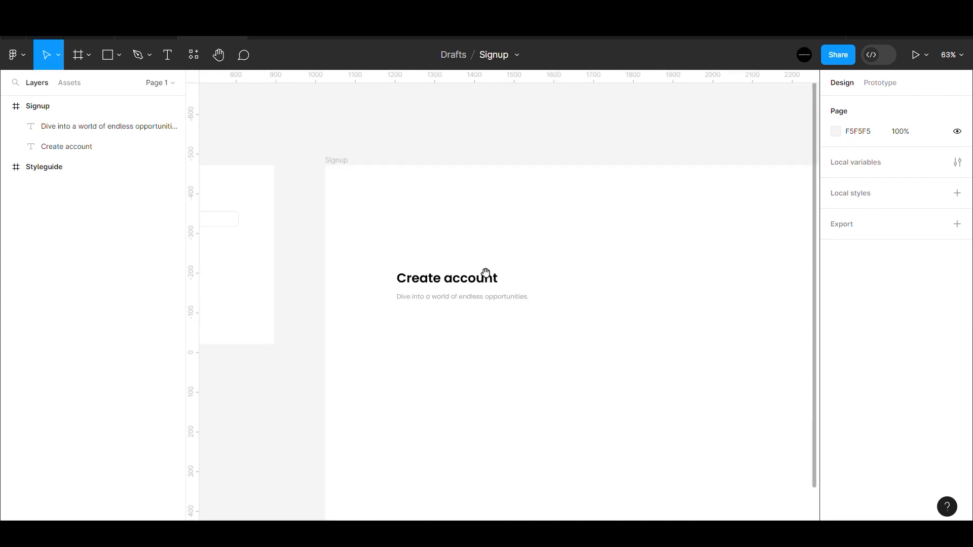
{"action": "scroll", "coordinate": [412, 230], "scroll_direction": "left", "scroll_amount": 5}
{"action": "scroll", "coordinate": [497, 293], "scroll_direction": "up", "scroll_amount": 4}
{"action": "key", "text": "v"}
{"action": "left_click_drag", "start_coordinate": [321, 302], "coordinate": [620, 393]}
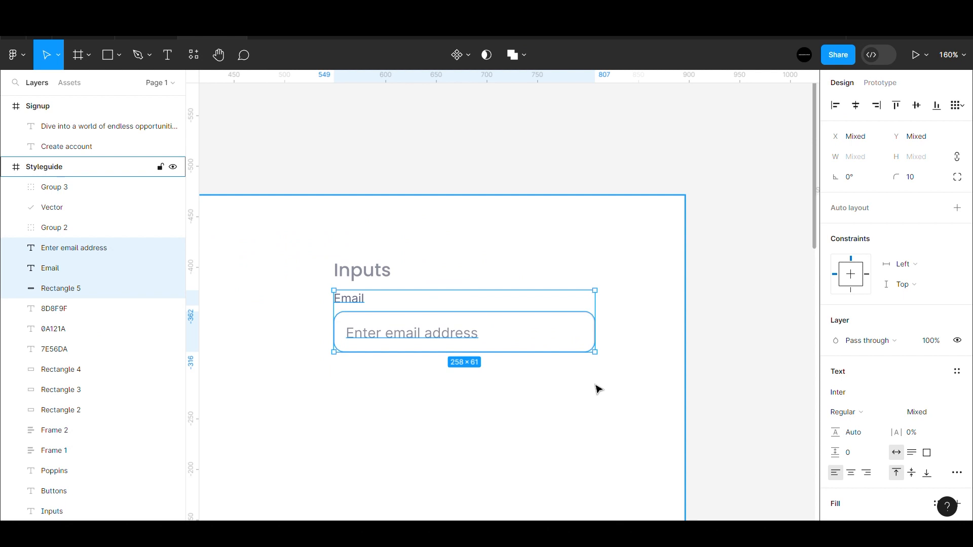
{"action": "key", "text": "ctrl+g"}
{"action": "key", "text": "Escape"}
{"action": "scroll", "coordinate": [367, 303], "scroll_direction": "down", "scroll_amount": 5}
{"action": "scroll", "coordinate": [560, 393], "scroll_direction": "up", "scroll_amount": 3}
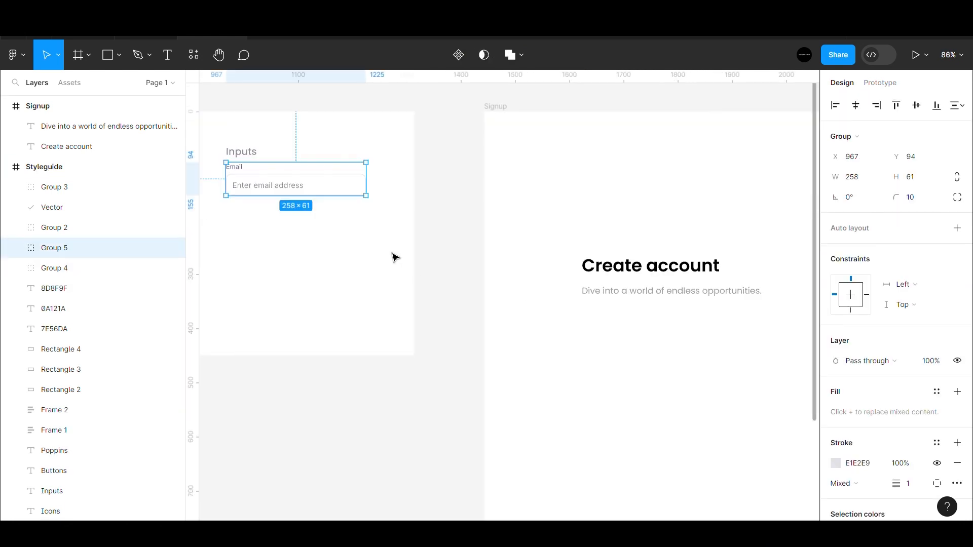
- Place the copied email input under the subtitle and widen its field to 332×40
{"action": "left_click_drag", "start_coordinate": [297, 181], "coordinate": [425, 294]}
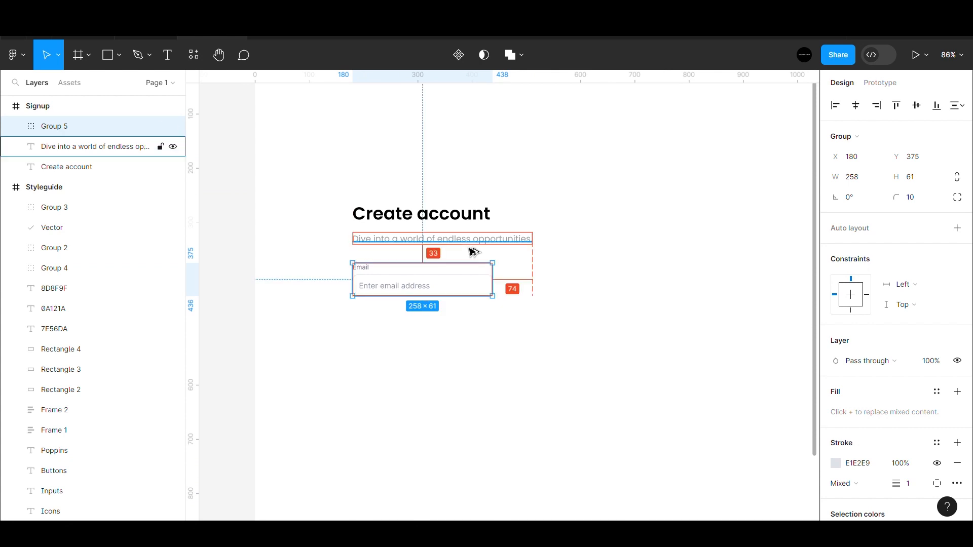
{"action": "key", "text": "Up"}
{"action": "key", "text": "Up"}
{"action": "key", "text": "Up"}
{"action": "scroll", "coordinate": [439, 298], "scroll_direction": "down", "scroll_amount": 3}
{"action": "scroll", "coordinate": [439, 298], "scroll_direction": "up", "scroll_amount": 2}
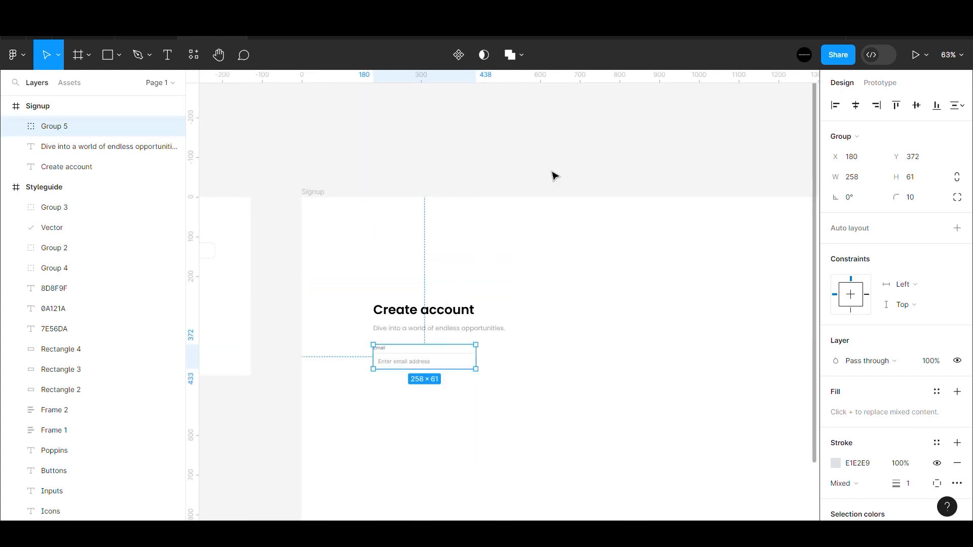
{"action": "left_click", "coordinate": [552, 176]}
{"action": "left_click_drag", "start_coordinate": [608, 309], "coordinate": [618, 308]}
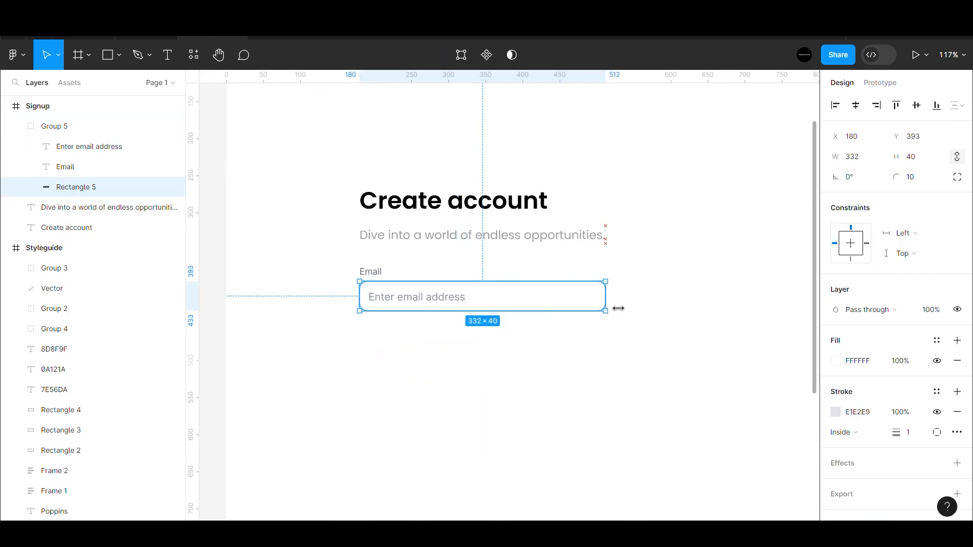
{"action": "scroll", "coordinate": [446, 344], "scroll_direction": "down", "scroll_amount": 4}
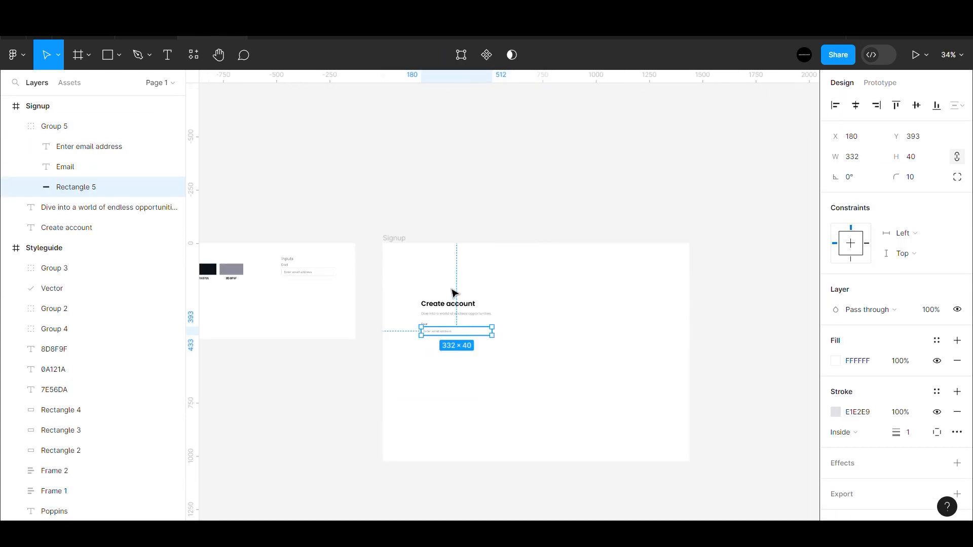
{"action": "left_click", "coordinate": [472, 316]}
{"action": "scroll", "coordinate": [462, 330], "scroll_direction": "up", "scroll_amount": 4}
- Widen the purple button below to 332 and begin editing its label
{"action": "key", "text": "space"}
{"action": "left_click_drag", "start_coordinate": [419, 392], "coordinate": [429, 350]}
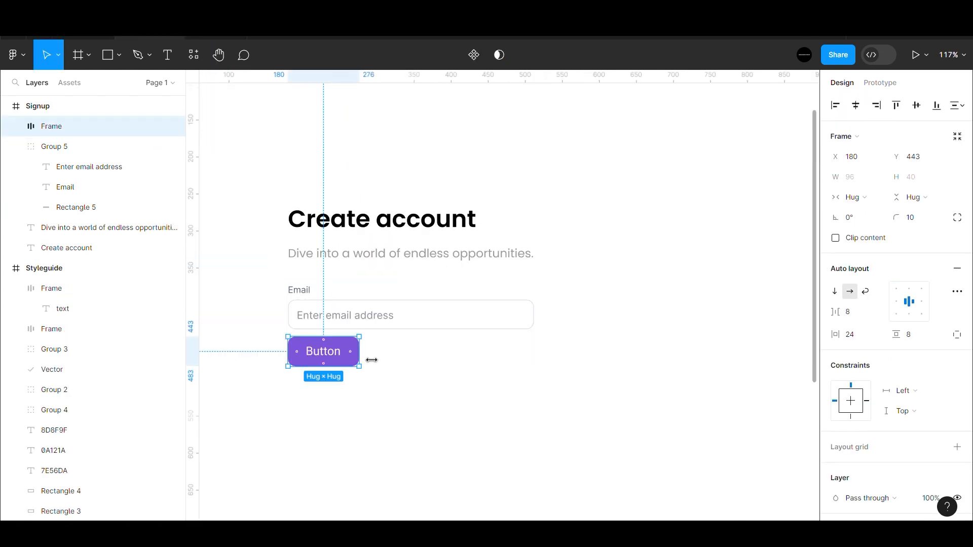
{"action": "left_click_drag", "start_coordinate": [360, 357], "coordinate": [542, 362]}
{"action": "double_click", "coordinate": [409, 358]}
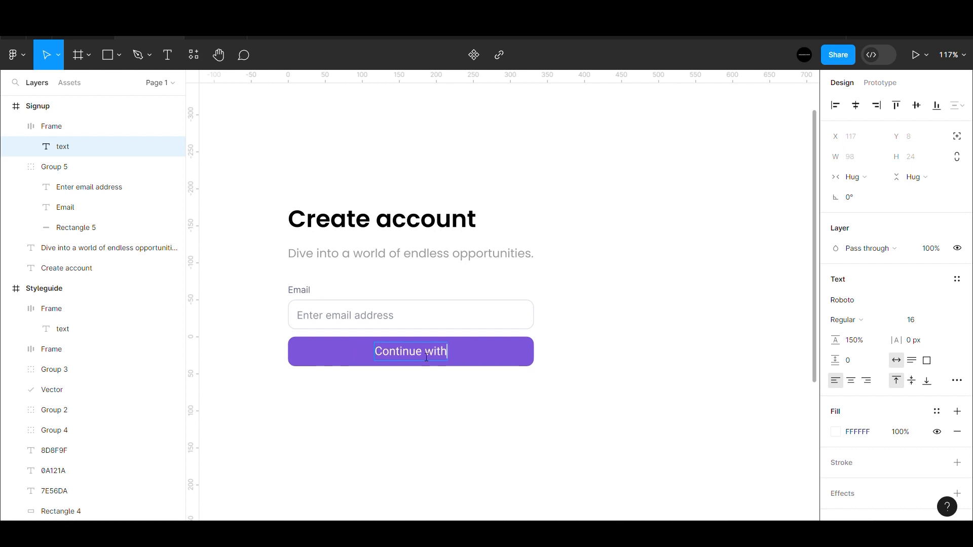
- Add ' email' so the purple button reads 'Continue with email'
{"action": "type", "text": "email"}
{"action": "scroll", "coordinate": [447, 360], "scroll_direction": "down", "scroll_amount": 5}
{"action": "left_click", "coordinate": [457, 224]}
{"action": "scroll", "coordinate": [431, 364], "scroll_direction": "up", "scroll_amount": 4}
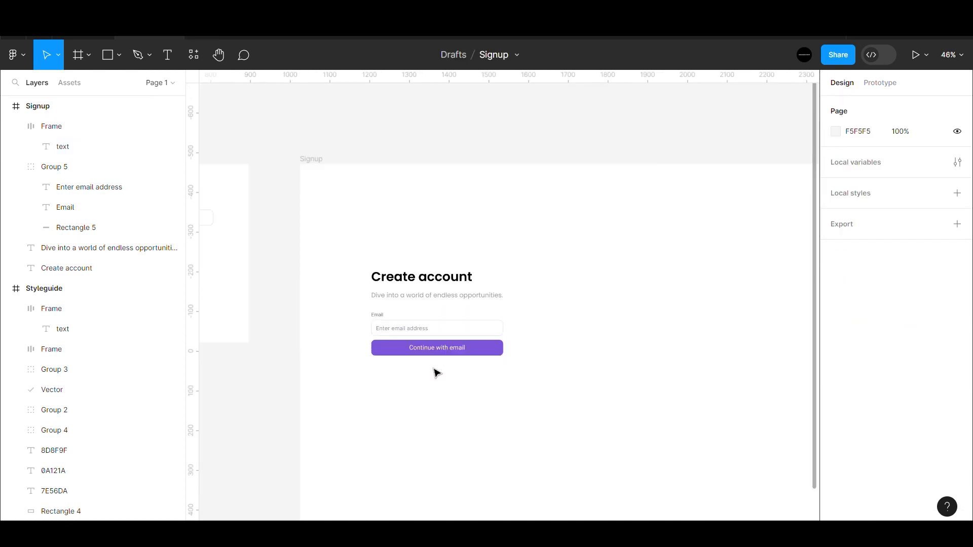
{"action": "scroll", "coordinate": [435, 365], "scroll_direction": "up", "scroll_amount": 3}
- Copy the outlined button from the Styleguide
{"action": "left_click", "coordinate": [391, 328]}
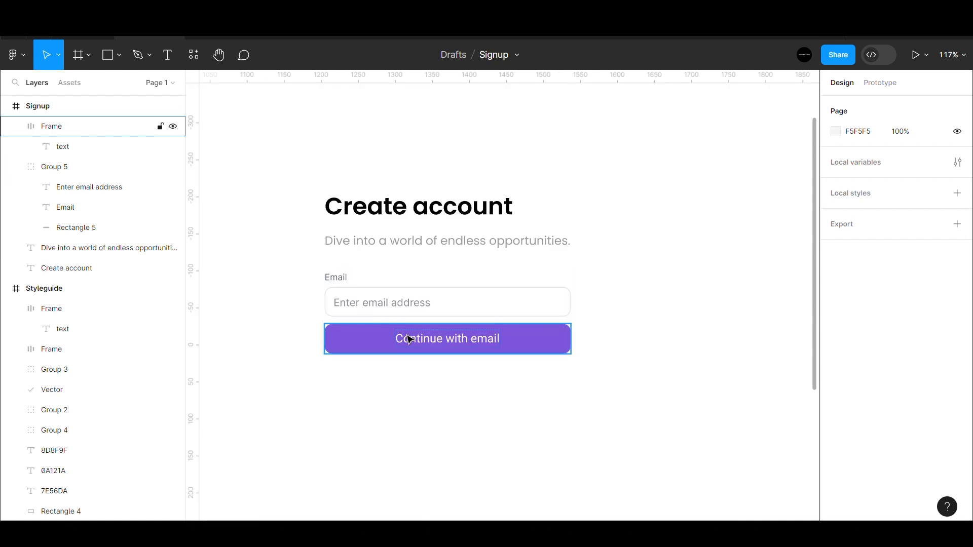
{"action": "key", "text": "Escape"}
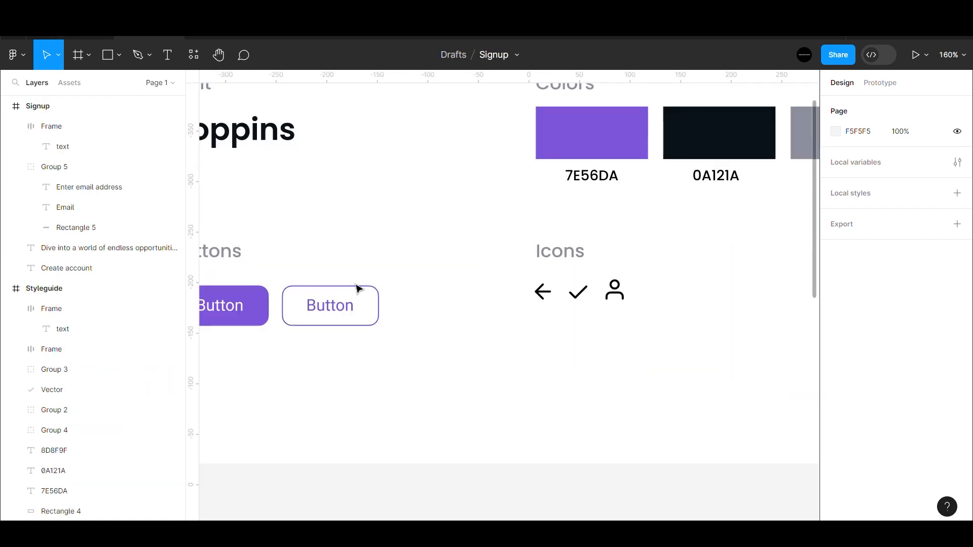
{"action": "left_click", "coordinate": [355, 301]}
{"action": "scroll", "coordinate": [374, 337], "scroll_direction": "down", "scroll_amount": 5}
{"action": "scroll", "coordinate": [766, 414], "scroll_direction": "up", "scroll_amount": 4}
{"action": "key", "text": "Escape"}
{"action": "scroll", "coordinate": [765, 414], "scroll_direction": "up", "scroll_amount": 5}
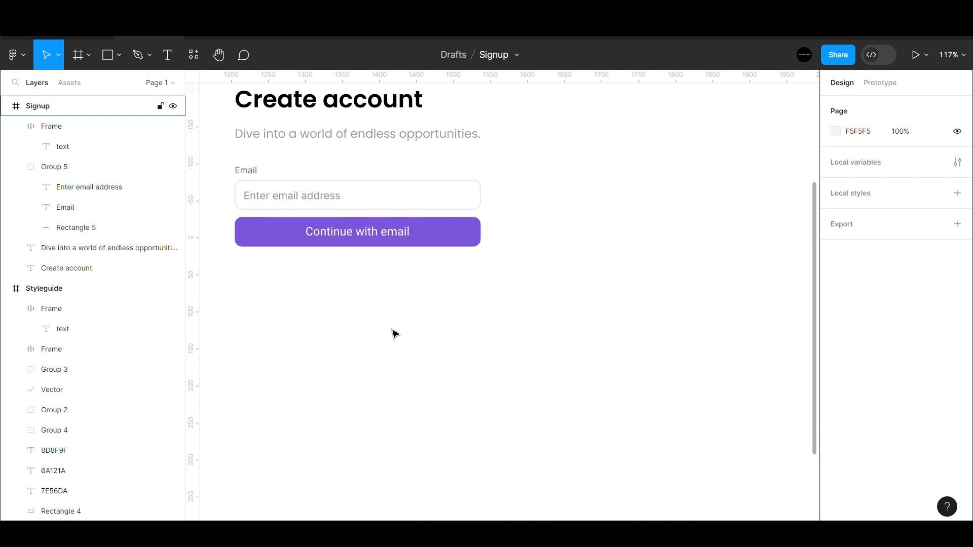
- Paste the outlined button under Continue with email and relabel it 'Continue with Google'
{"action": "key", "text": "ctrl+v"}
{"action": "left_click_drag", "start_coordinate": [482, 315], "coordinate": [567, 346]}
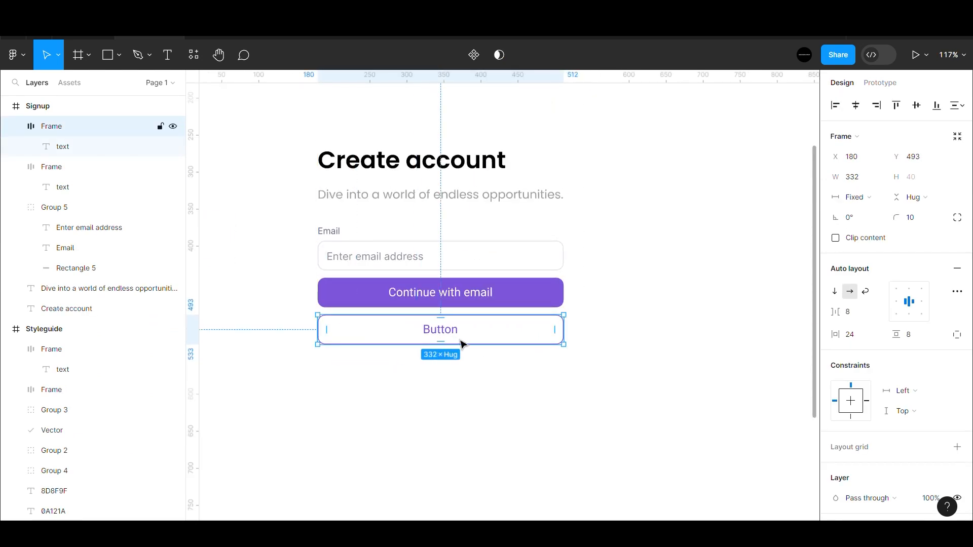
{"action": "double_click", "coordinate": [443, 340]}
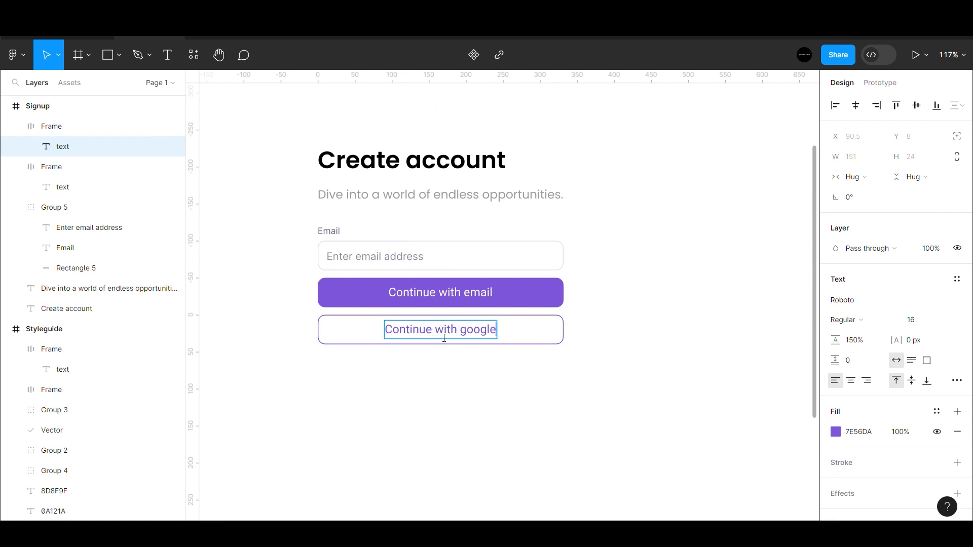
{"action": "scroll", "coordinate": [444, 338], "scroll_direction": "down", "scroll_amount": 5}
{"action": "left_click", "coordinate": [366, 347]}
{"action": "scroll", "coordinate": [424, 338], "scroll_direction": "up", "scroll_amount": 5}
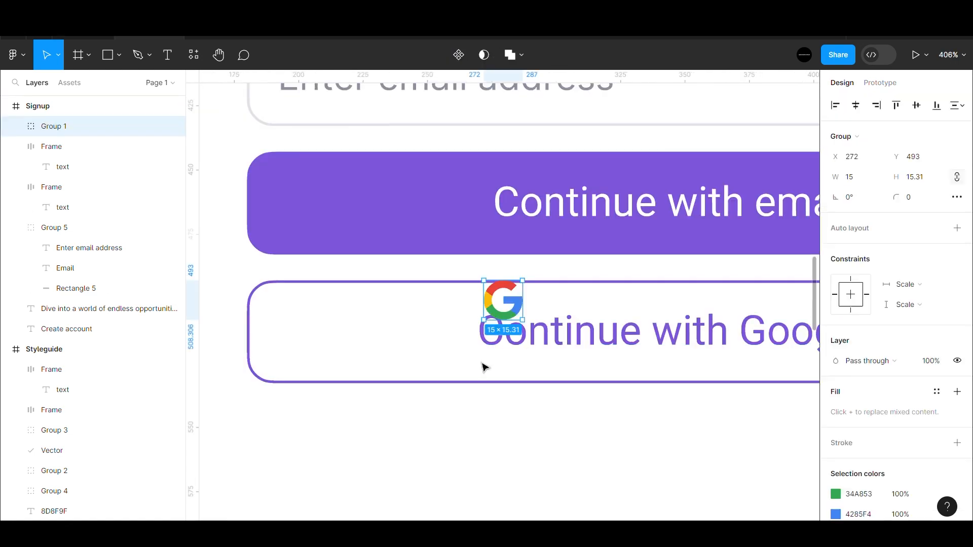
- Insert the Google logo into the outlined button's auto layout
{"action": "scroll", "coordinate": [483, 365], "scroll_direction": "down", "scroll_amount": 3}
{"action": "left_click_drag", "start_coordinate": [474, 317], "coordinate": [475, 340]}
{"action": "scroll", "coordinate": [474, 340], "scroll_direction": "down", "scroll_amount": 5}
{"action": "key", "text": "Escape"}
{"action": "scroll", "coordinate": [479, 339], "scroll_direction": "up", "scroll_amount": 5}
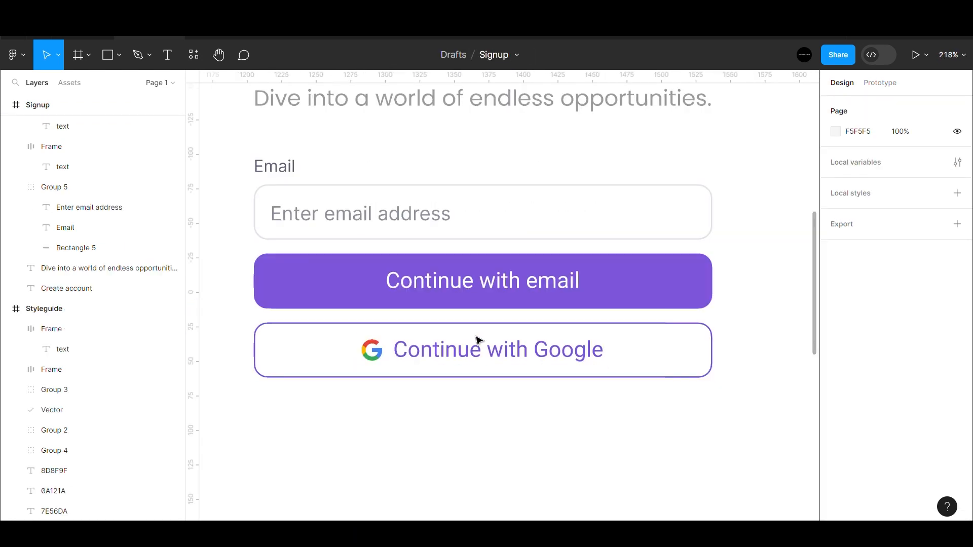
{"action": "scroll", "coordinate": [480, 338], "scroll_direction": "down", "scroll_amount": 3}
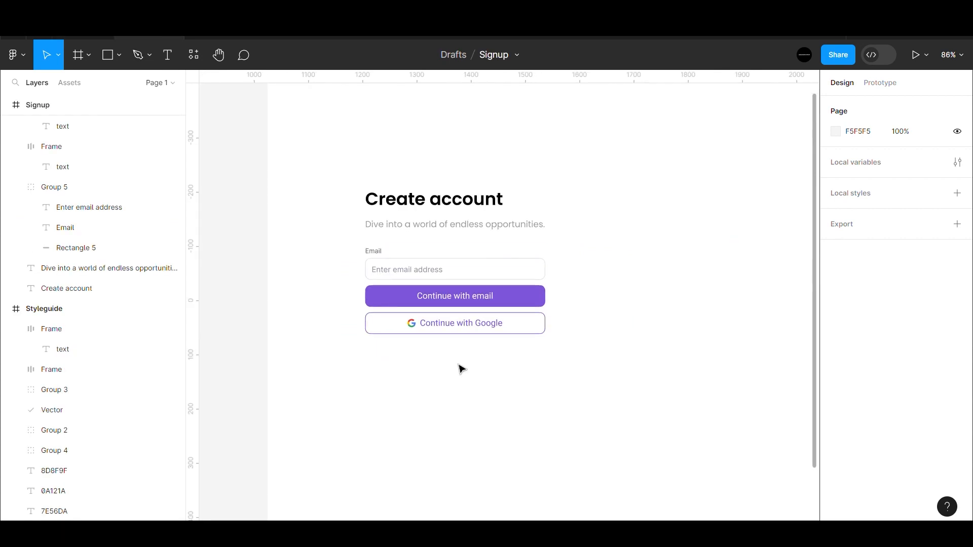
- Paste the terms text and centre it below the Google button
{"action": "key", "text": "ctrl+v"}
{"action": "left_click_drag", "start_coordinate": [509, 299], "coordinate": [477, 363]}
{"action": "left_click", "coordinate": [234, 261]}
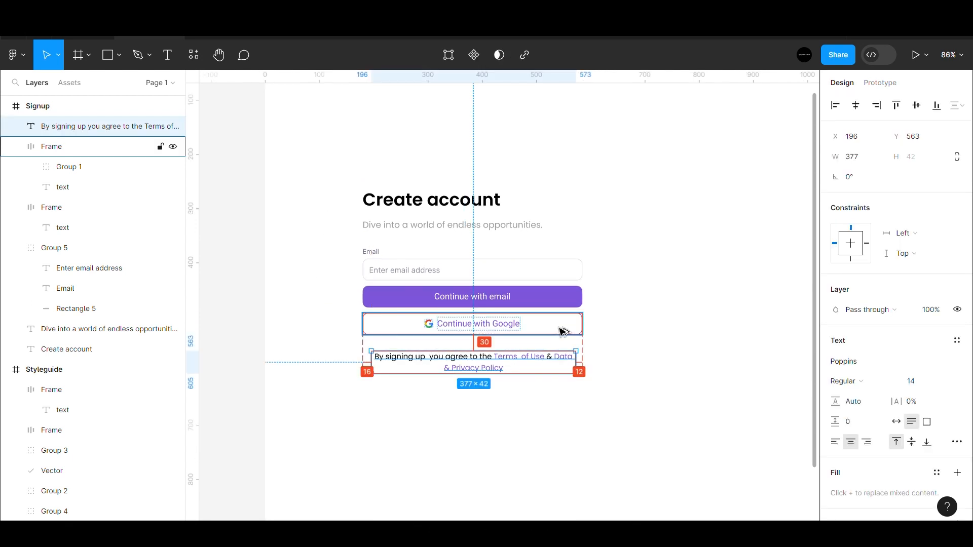
{"action": "key", "text": "Left"}
{"action": "key", "text": "Left"}
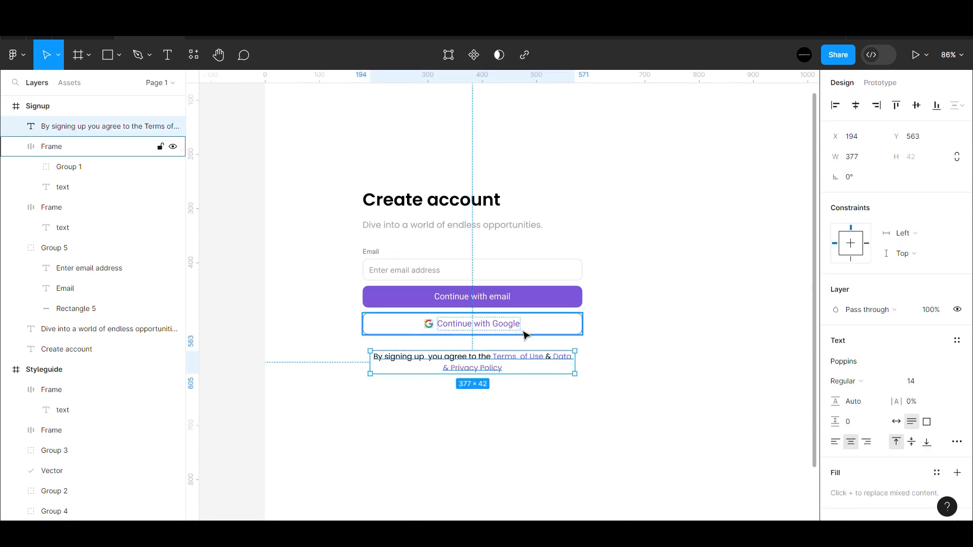
{"action": "scroll", "coordinate": [449, 352], "scroll_direction": "down", "scroll_amount": 2}
{"action": "left_click", "coordinate": [309, 393]}
- Paste 'Already have an account? Log in' centred 30 below the terms text
{"action": "key", "text": "space"}
{"action": "scroll", "coordinate": [477, 370], "scroll_direction": "up", "scroll_amount": 1}
{"action": "left_click_drag", "start_coordinate": [517, 368], "coordinate": [487, 350]}
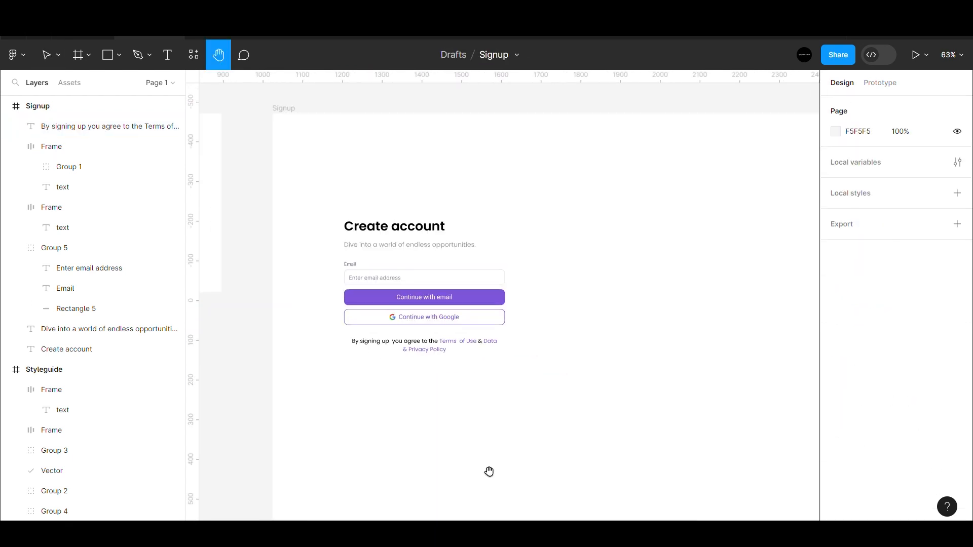
{"action": "key", "text": "ctrl+v"}
{"action": "left_click_drag", "start_coordinate": [536, 304], "coordinate": [466, 381]}
{"action": "scroll", "coordinate": [466, 388], "scroll_direction": "up", "scroll_amount": 2}
{"action": "scroll", "coordinate": [468, 415], "scroll_direction": "down", "scroll_amount": 1}
{"action": "scroll", "coordinate": [455, 404], "scroll_direction": "up", "scroll_amount": 1}
{"action": "left_click_drag", "start_coordinate": [490, 418], "coordinate": [461, 398]}
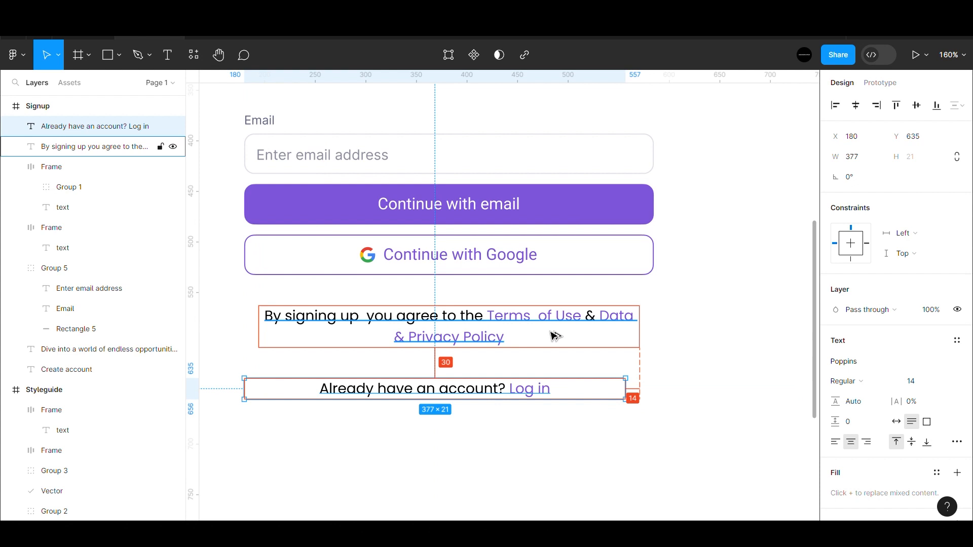
{"action": "key", "text": "Right"}
{"action": "key", "text": "Right"}
{"action": "key", "text": "Right"}
{"action": "key", "text": "Right"}
{"action": "key", "text": "Right"}
{"action": "key", "text": "Right"}
{"action": "key", "text": "Right"}
{"action": "key", "text": "Right"}
{"action": "key", "text": "Right"}
{"action": "key", "text": "Right"}
{"action": "key", "text": "Right"}
{"action": "key", "text": "Right"}
{"action": "key", "text": "Right"}
{"action": "key", "text": "Right"}
{"action": "left_click_drag", "start_coordinate": [458, 389], "coordinate": [458, 389]}
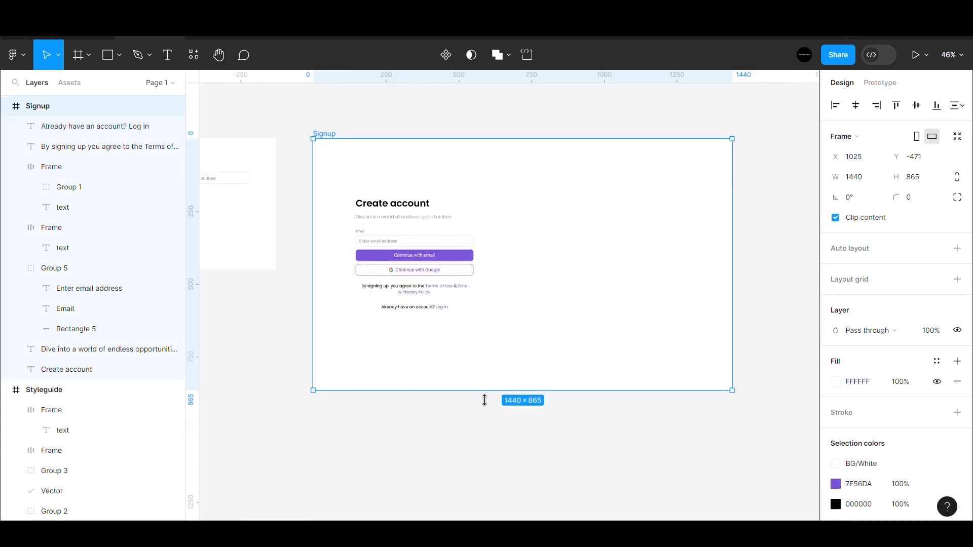
- Shorten the Signup frame to 1440×810
{"action": "left_click_drag", "start_coordinate": [484, 400], "coordinate": [483, 387]}
{"action": "scroll", "coordinate": [484, 372], "scroll_direction": "up", "scroll_amount": 2}
{"action": "left_click_drag", "start_coordinate": [520, 439], "coordinate": [515, 422]}
{"action": "scroll", "coordinate": [514, 417], "scroll_direction": "down", "scroll_amount": 2}
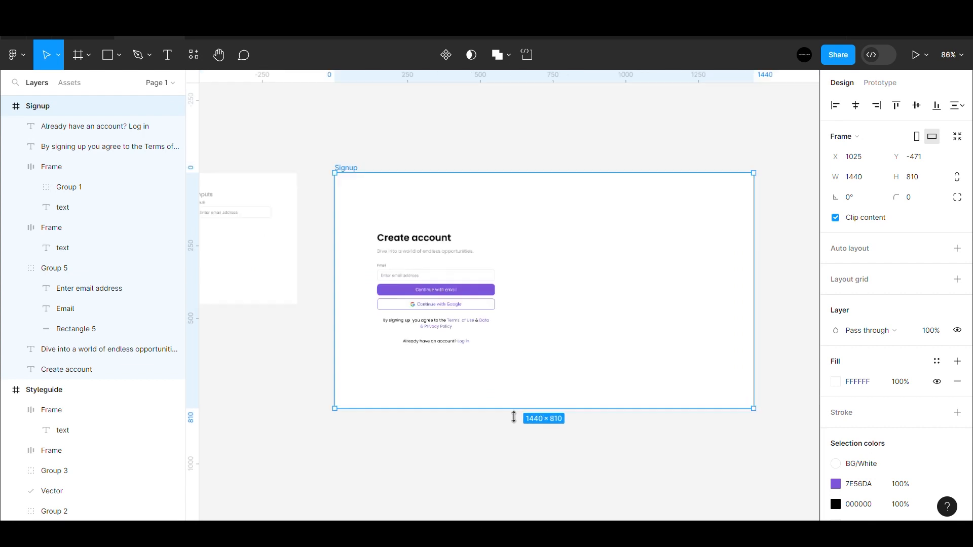
- Paste the Pebble People illustration into Signup and nudge it to the frame's right side
{"action": "scroll", "coordinate": [514, 417], "scroll_direction": "down", "scroll_amount": 3}
{"action": "left_click", "coordinate": [567, 432]}
{"action": "key", "text": "ctrl+v"}
{"action": "left_click_drag", "start_coordinate": [506, 285], "coordinate": [601, 339]}
{"action": "key", "text": "Escape"}
{"action": "scroll", "coordinate": [599, 305], "scroll_direction": "up", "scroll_amount": 2}
{"action": "key", "text": "Left"}
{"action": "key", "text": "Left"}
{"action": "key", "text": "Right"}
{"action": "key", "text": "Right"}
{"action": "key", "text": "Right"}
{"action": "key", "text": "Right"}
{"action": "key", "text": "Right"}
{"action": "key", "text": "Right"}
{"action": "key", "text": "Right"}
{"action": "key", "text": "Right"}
{"action": "key", "text": "Right"}
{"action": "key", "text": "Right"}
{"action": "key", "text": "Right"}
{"action": "key", "text": "Right"}
{"action": "key", "text": "Right"}
{"action": "key", "text": "Right"}
{"action": "key", "text": "Right"}
{"action": "key", "text": "Right"}
{"action": "key", "text": "Right"}
{"action": "key", "text": "Right"}
{"action": "key", "text": "alt"}
{"action": "key", "text": "Right"}
{"action": "key", "text": "Right"}
{"action": "key", "text": "Right"}
{"action": "key", "text": "Right"}
{"action": "key", "text": "Right"}
{"action": "key", "text": "Right"}
{"action": "key", "text": "Right"}
{"action": "key", "text": "Right"}
{"action": "key", "text": "Right"}
{"action": "key", "text": "Right"}
{"action": "key", "text": "Right"}
{"action": "key", "text": "Right"}
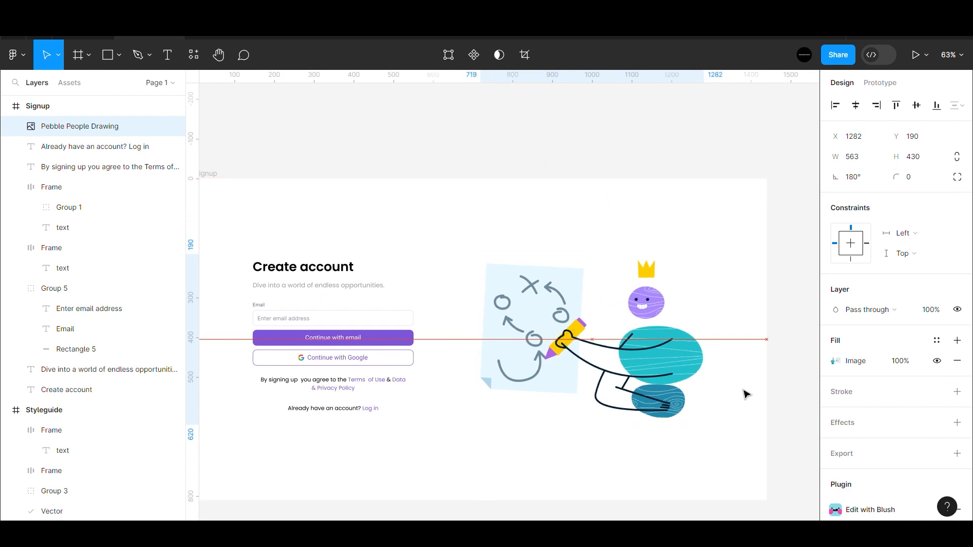
{"action": "key", "text": "alt"}
{"action": "key", "text": "Right"}
- Duplicate the Signup frame and place the copy to the right of the original
{"action": "scroll", "coordinate": [583, 263], "scroll_direction": "down", "scroll_amount": 2}
{"action": "left_click", "coordinate": [370, 213]}
{"action": "key", "text": "ctrl+d"}
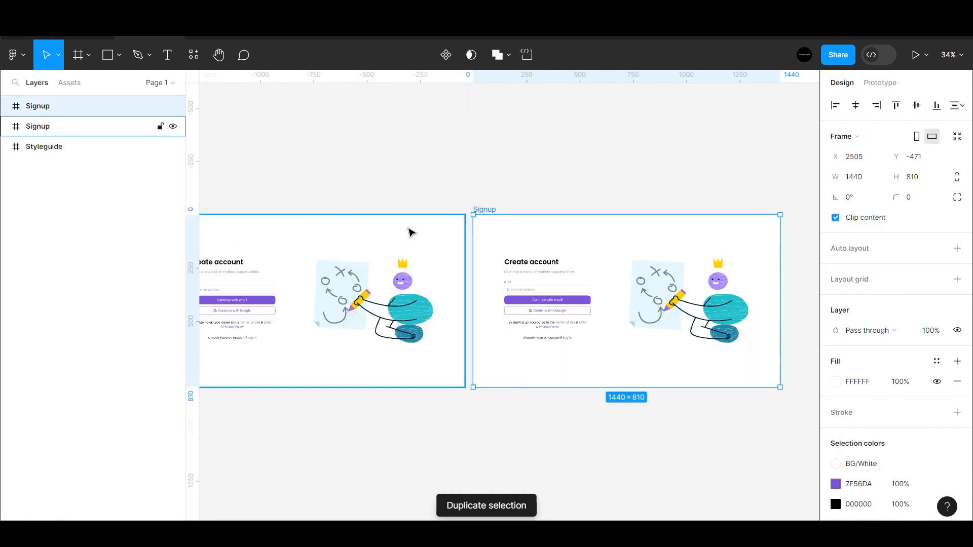
{"action": "scroll", "coordinate": [496, 263], "scroll_direction": "down", "scroll_amount": 1}
{"action": "left_click_drag", "start_coordinate": [506, 256], "coordinate": [519, 255]}
{"action": "left_click", "coordinate": [525, 207]}
{"action": "scroll", "coordinate": [421, 232], "scroll_direction": "down", "scroll_amount": 3}
{"action": "scroll", "coordinate": [318, 241], "scroll_direction": "up", "scroll_amount": 3}
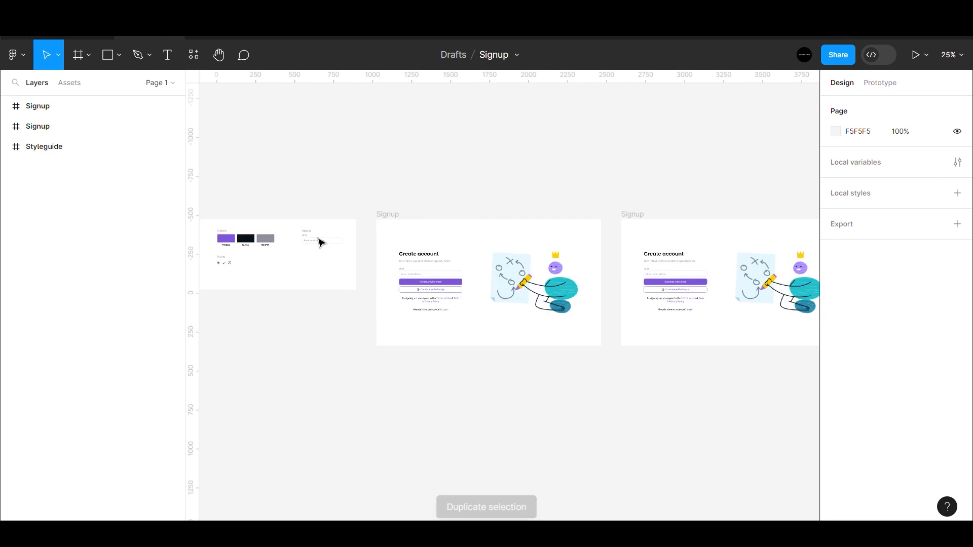
{"action": "scroll", "coordinate": [403, 270], "scroll_direction": "up", "scroll_amount": 5}
{"action": "double_click", "coordinate": [430, 294], "text": "ctrl"}
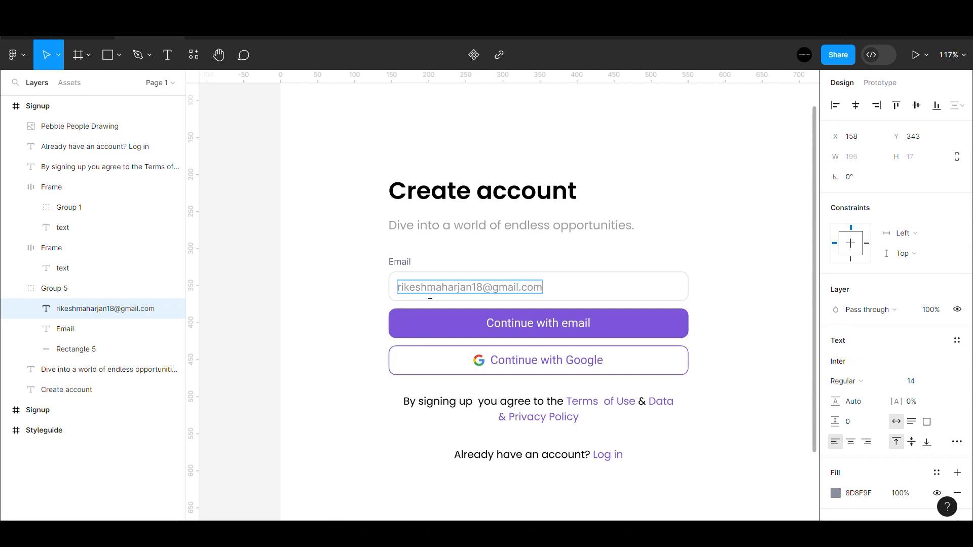
- Replace the copy's email placeholder with a sample e-mail address and give it a black 000000 fill
{"action": "scroll", "coordinate": [446, 264], "scroll_direction": "up", "scroll_amount": 3}
{"action": "left_click", "coordinate": [481, 264]}
{"action": "scroll", "coordinate": [506, 231], "scroll_direction": "down", "scroll_amount": 2}
{"action": "left_click", "coordinate": [530, 373]}
{"action": "left_click", "coordinate": [836, 392]}
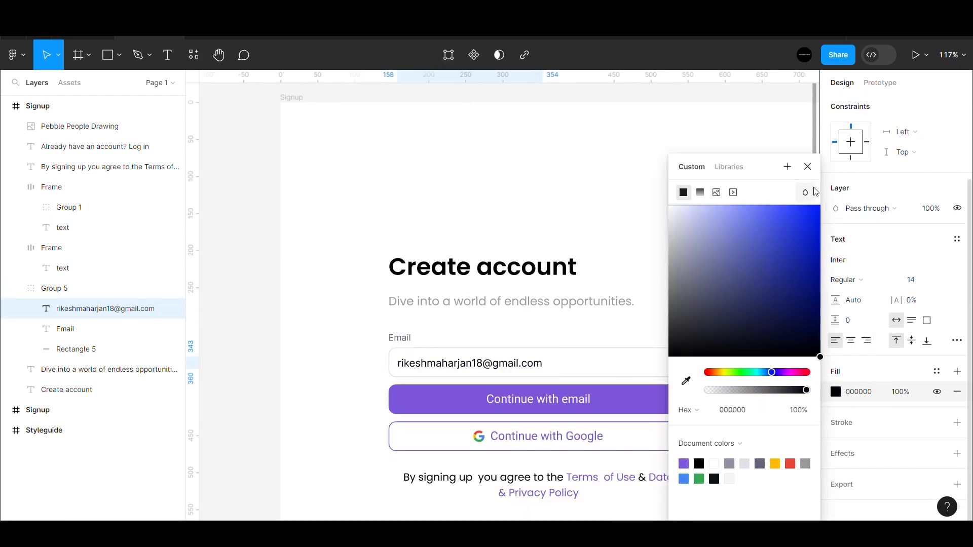
{"action": "left_click", "coordinate": [808, 167]}
{"action": "scroll", "coordinate": [429, 272], "scroll_direction": "down", "scroll_amount": 3}
{"action": "left_click", "coordinate": [511, 174]}
{"action": "key", "text": "space"}
{"action": "scroll", "coordinate": [461, 313], "scroll_direction": "up", "scroll_amount": 3}
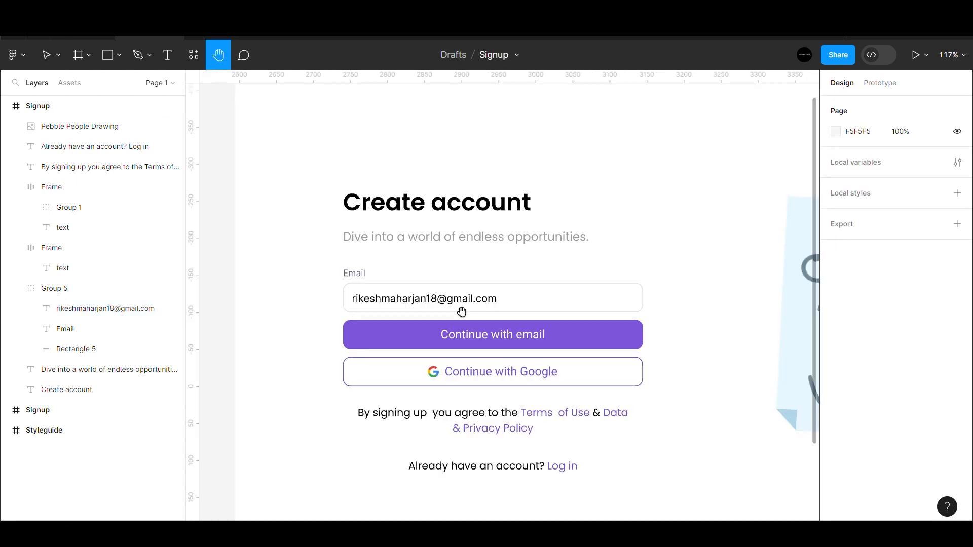
{"action": "scroll", "coordinate": [461, 312], "scroll_direction": "down", "scroll_amount": 5}
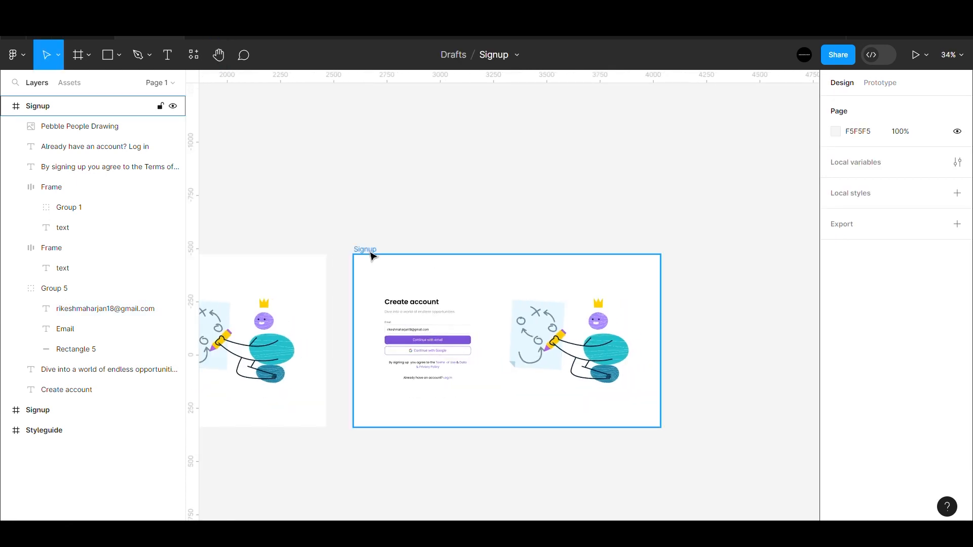
- Duplicate the second Signup frame to the right and delete its email field and both Continue buttons
{"action": "left_click", "coordinate": [372, 256]}
{"action": "key", "text": "ctrl+d"}
{"action": "scroll", "coordinate": [461, 266], "scroll_direction": "down", "scroll_amount": 3}
{"action": "scroll", "coordinate": [501, 276], "scroll_direction": "down", "scroll_amount": 4}
{"action": "left_click_drag", "start_coordinate": [502, 278], "coordinate": [521, 282]}
{"action": "scroll", "coordinate": [499, 277], "scroll_direction": "up", "scroll_amount": 3}
{"action": "left_click", "coordinate": [612, 306]}
{"action": "scroll", "coordinate": [612, 306], "scroll_direction": "up", "scroll_amount": 1}
{"action": "scroll", "coordinate": [572, 311], "scroll_direction": "up", "scroll_amount": 4}
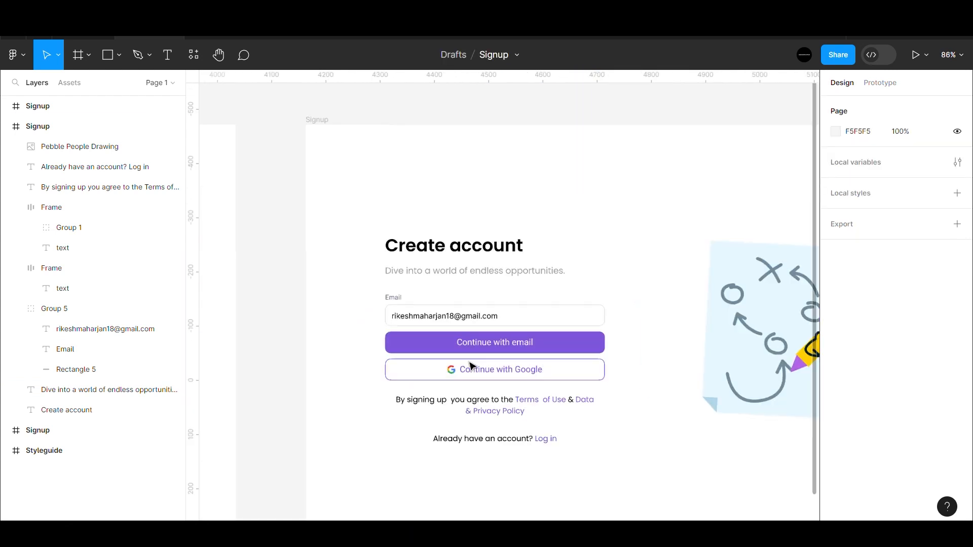
{"action": "left_click_drag", "start_coordinate": [381, 292], "coordinate": [630, 396]}
{"action": "key", "text": "Delete"}
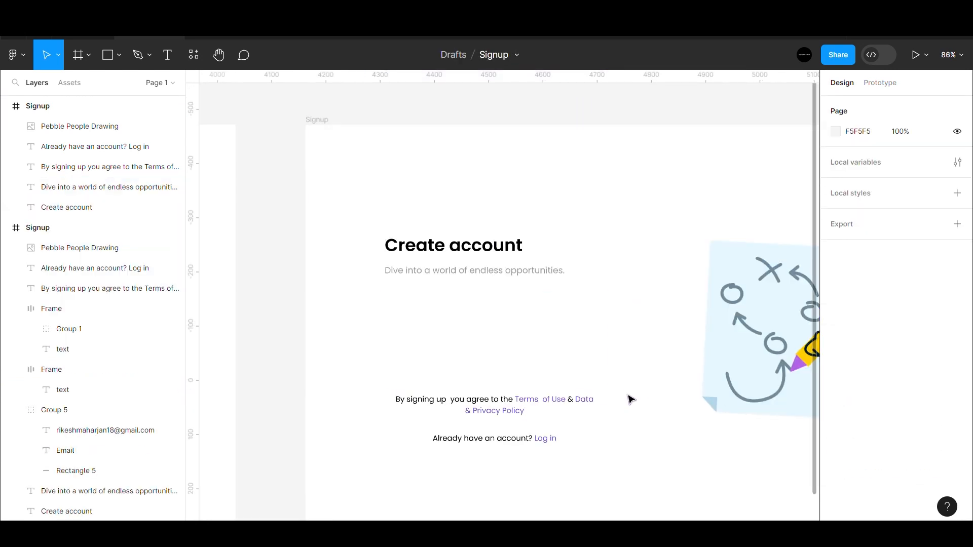
- Paste the back-arrow icon and the checkmark icon from the Styleguide into the new frame
{"action": "scroll", "coordinate": [634, 401], "scroll_direction": "down", "scroll_amount": 5}
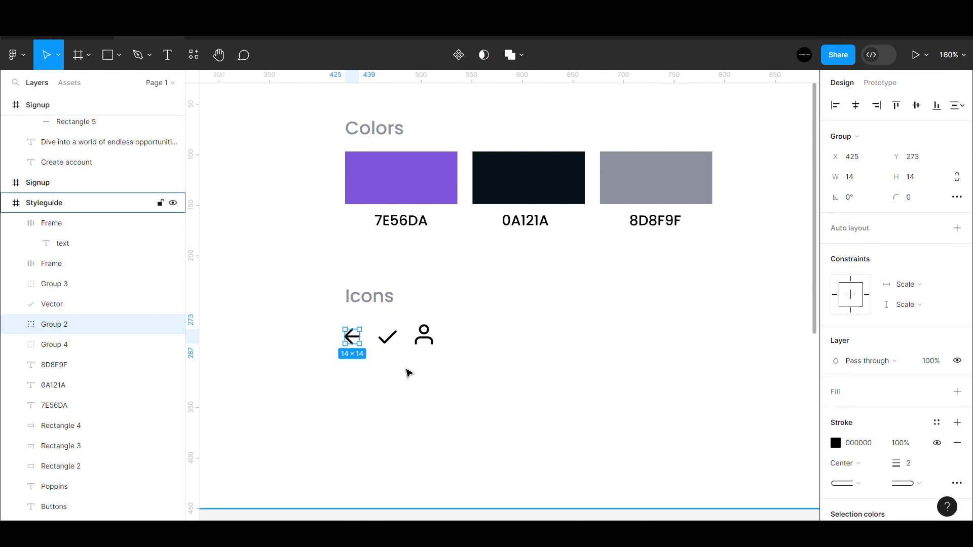
{"action": "scroll", "coordinate": [406, 372], "scroll_direction": "down", "scroll_amount": 10}
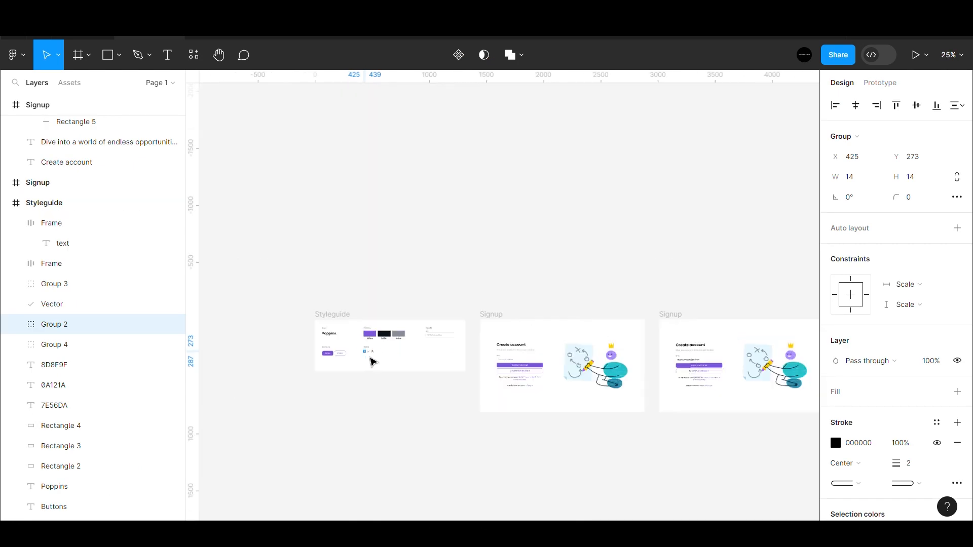
{"action": "scroll", "coordinate": [374, 360], "scroll_direction": "down", "scroll_amount": 2}
{"action": "key", "text": "Escape"}
{"action": "scroll", "coordinate": [772, 361], "scroll_direction": "up", "scroll_amount": 8}
{"action": "key", "text": "ctrl+v"}
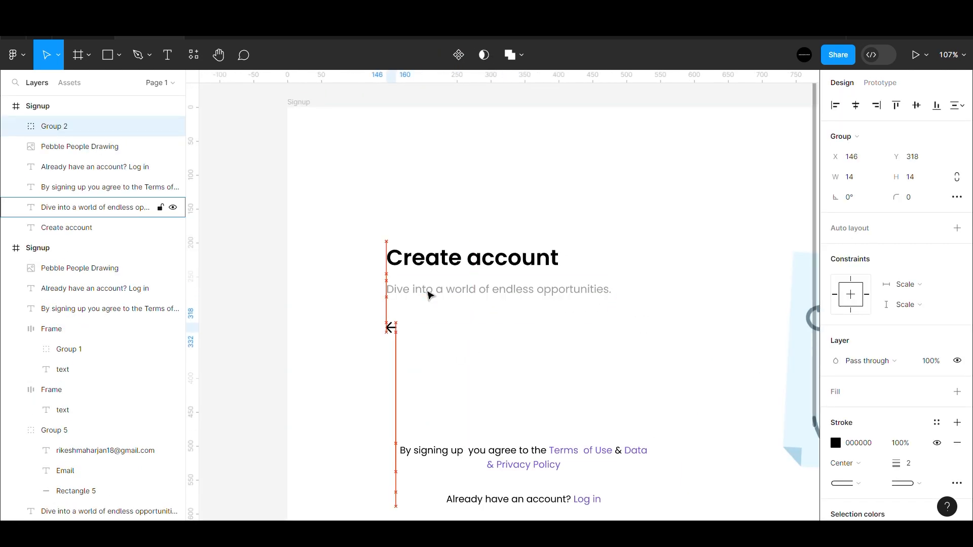
{"action": "scroll", "coordinate": [427, 294], "scroll_direction": "down", "scroll_amount": 3}
{"action": "left_click", "coordinate": [509, 169]}
{"action": "scroll", "coordinate": [535, 322], "scroll_direction": "up", "scroll_amount": 3}
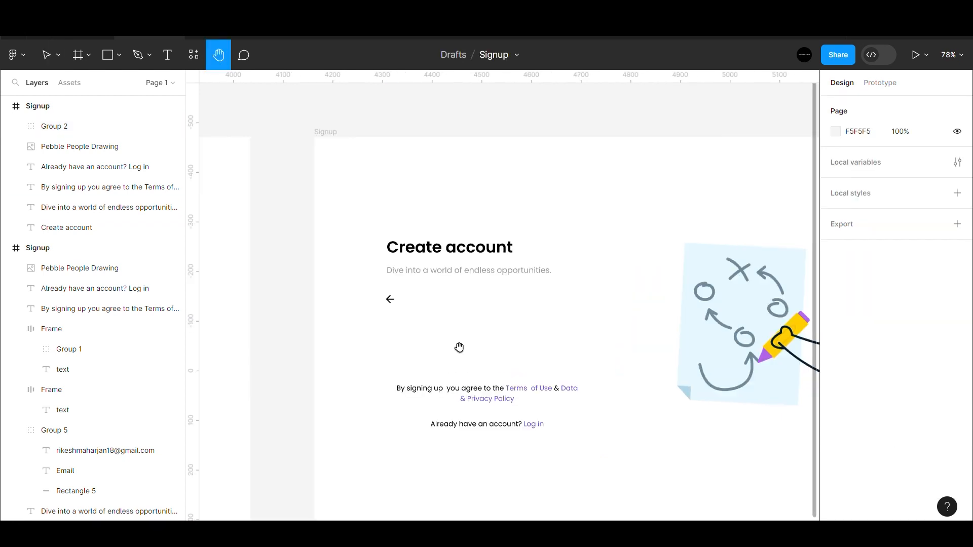
{"action": "key", "text": "ctrl+v"}
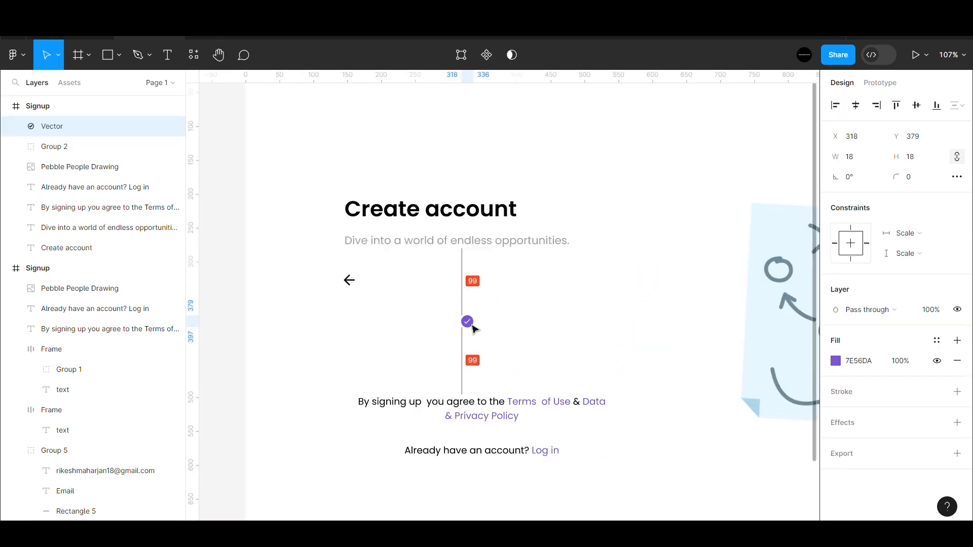
{"action": "scroll", "coordinate": [495, 219], "scroll_direction": "down", "scroll_amount": 4}
{"action": "left_click", "coordinate": [495, 219]}
{"action": "scroll", "coordinate": [491, 330], "scroll_direction": "up", "scroll_amount": 2}
{"action": "scroll", "coordinate": [482, 318], "scroll_direction": "up", "scroll_amount": 3}
- Add the 'We've just sent a login link' message under the checkmark with a copied button below it
{"action": "key", "text": "ctrl+v"}
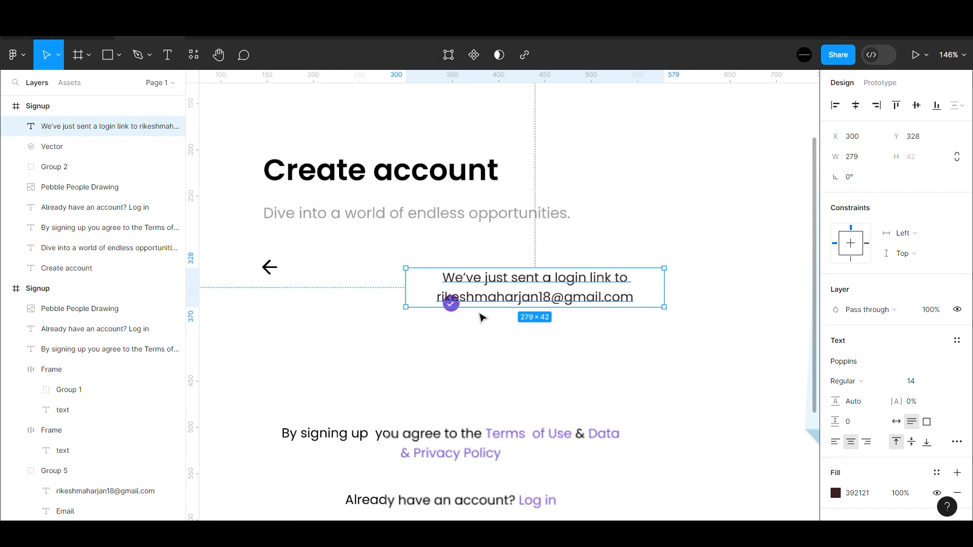
{"action": "left_click_drag", "start_coordinate": [539, 296], "coordinate": [455, 349]}
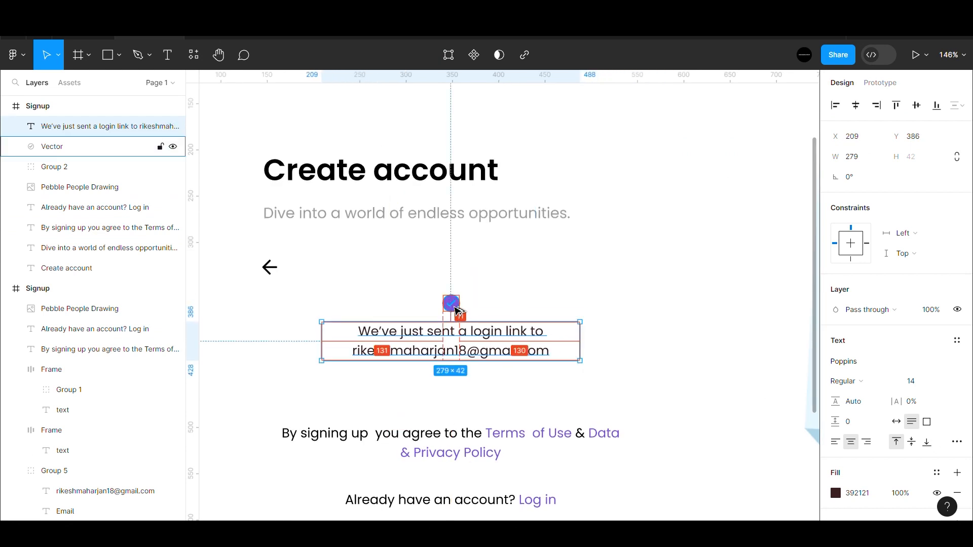
{"action": "scroll", "coordinate": [452, 304], "scroll_direction": "down", "scroll_amount": 5}
{"action": "scroll", "coordinate": [452, 305], "scroll_direction": "left", "scroll_amount": 3}
{"action": "left_click", "coordinate": [333, 344]}
{"action": "left_click_drag", "start_coordinate": [332, 344], "coordinate": [544, 323]}
{"action": "scroll", "coordinate": [603, 350], "scroll_direction": "up", "scroll_amount": 4}
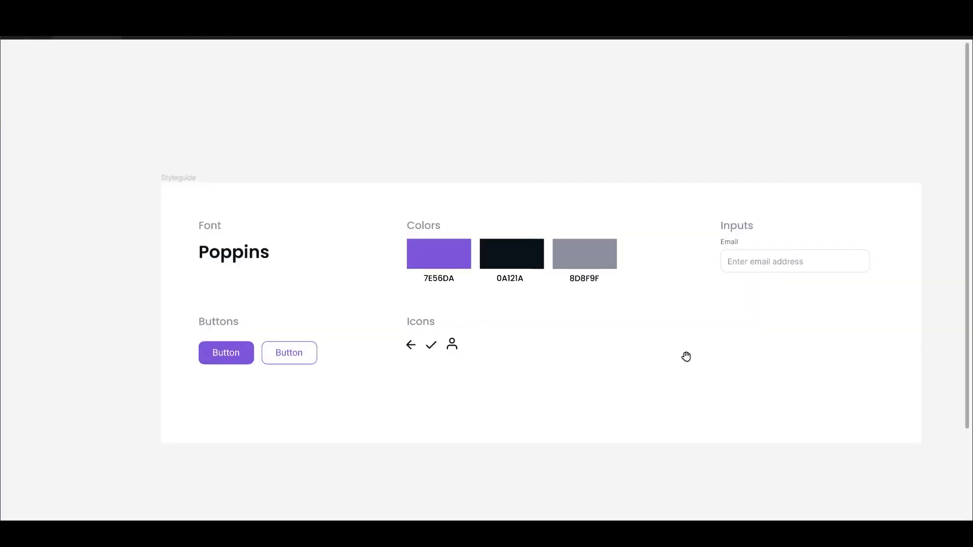
- Present the Signup screens and step between the email form and the login-link confirmation
{"action": "scroll", "coordinate": [686, 356], "scroll_direction": "right", "scroll_amount": 15}
{"action": "scroll", "coordinate": [686, 357], "scroll_direction": "down", "scroll_amount": 2}
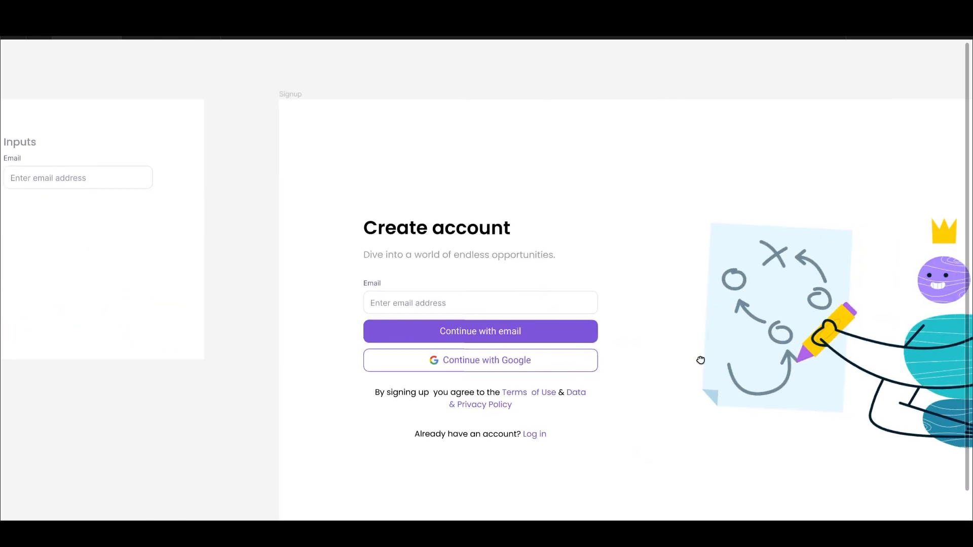
{"action": "scroll", "coordinate": [700, 360], "scroll_direction": "right", "scroll_amount": 10}
{"action": "scroll", "coordinate": [700, 360], "scroll_direction": "down", "scroll_amount": 2}
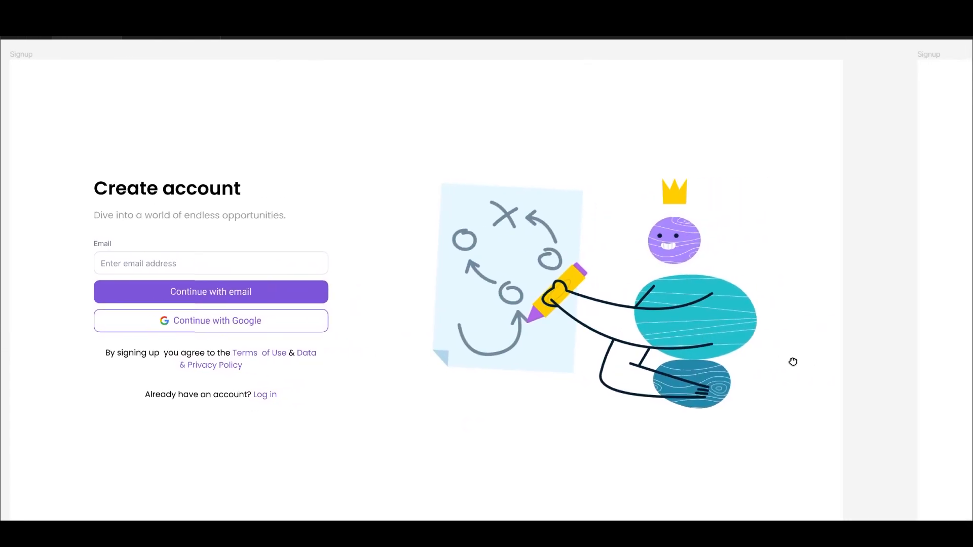
{"action": "scroll", "coordinate": [794, 362], "scroll_direction": "right", "scroll_amount": 15}
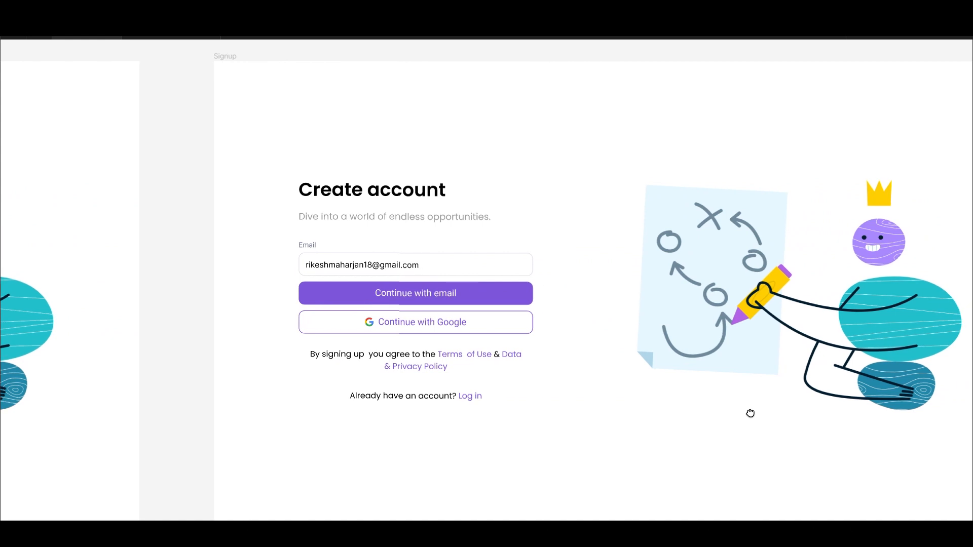
{"action": "scroll", "coordinate": [751, 413], "scroll_direction": "right", "scroll_amount": 15}
{"action": "scroll", "coordinate": [837, 432], "scroll_direction": "right", "scroll_amount": 15}
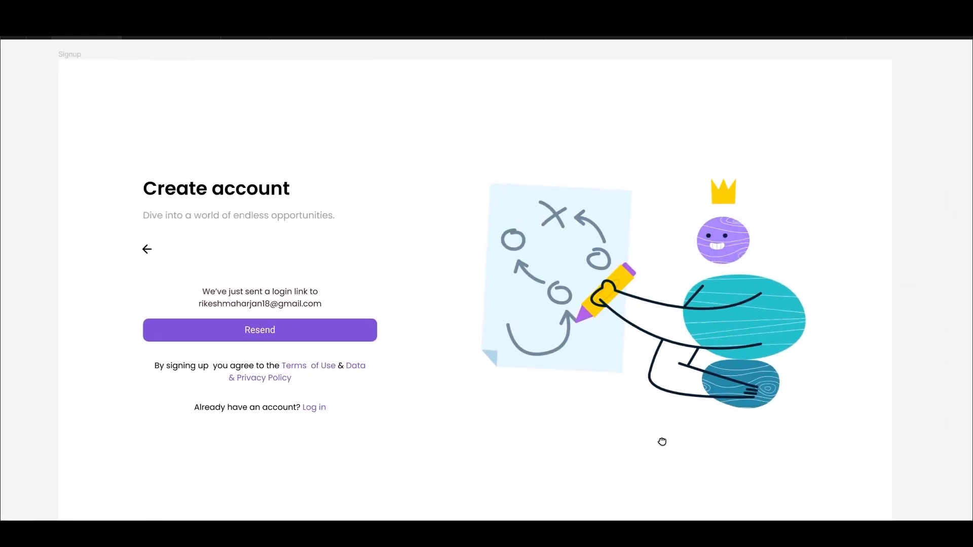
{"action": "left_click_drag", "start_coordinate": [662, 441], "coordinate": [703, 444]}
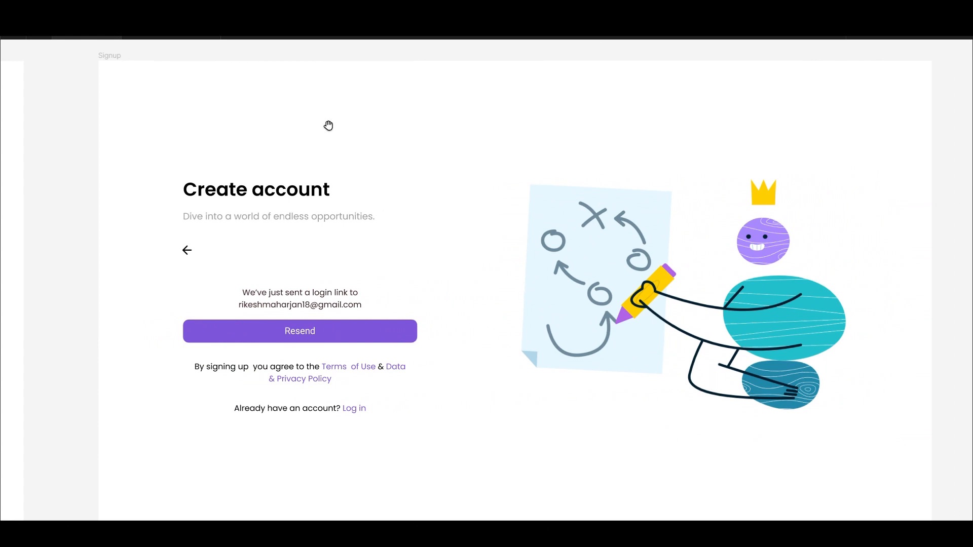
{"action": "left_click", "coordinate": [189, 40]}
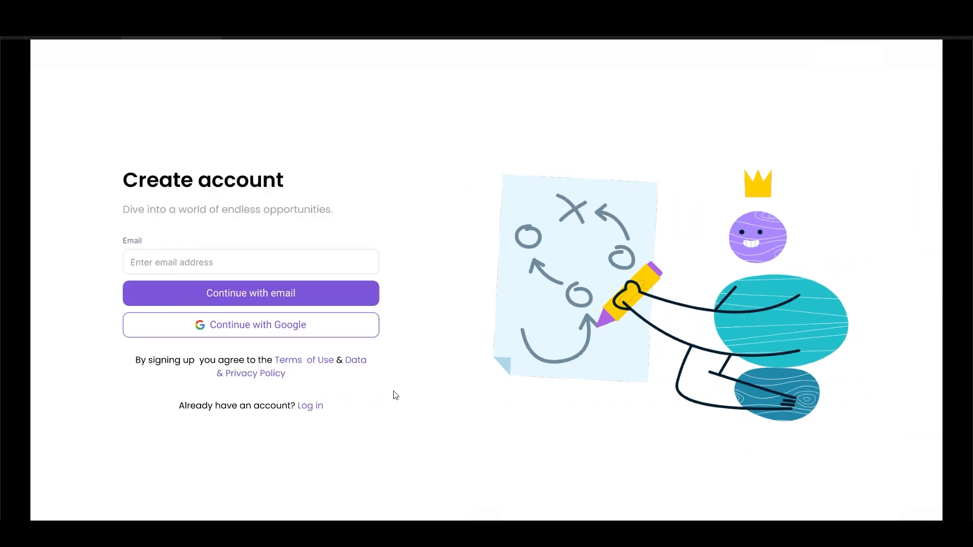
{"action": "key", "text": "Right"}
{"action": "key", "text": "Left"}
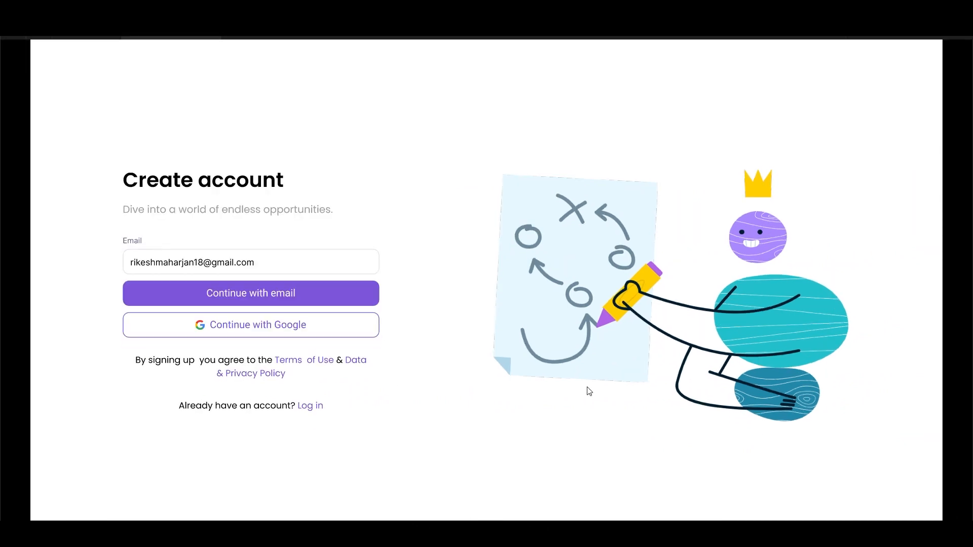
{"action": "key", "text": "Right"}
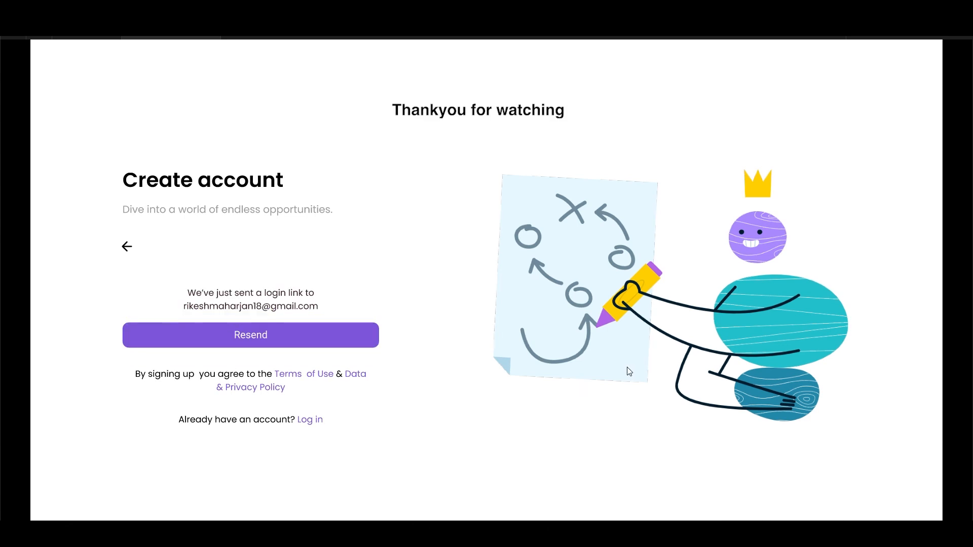